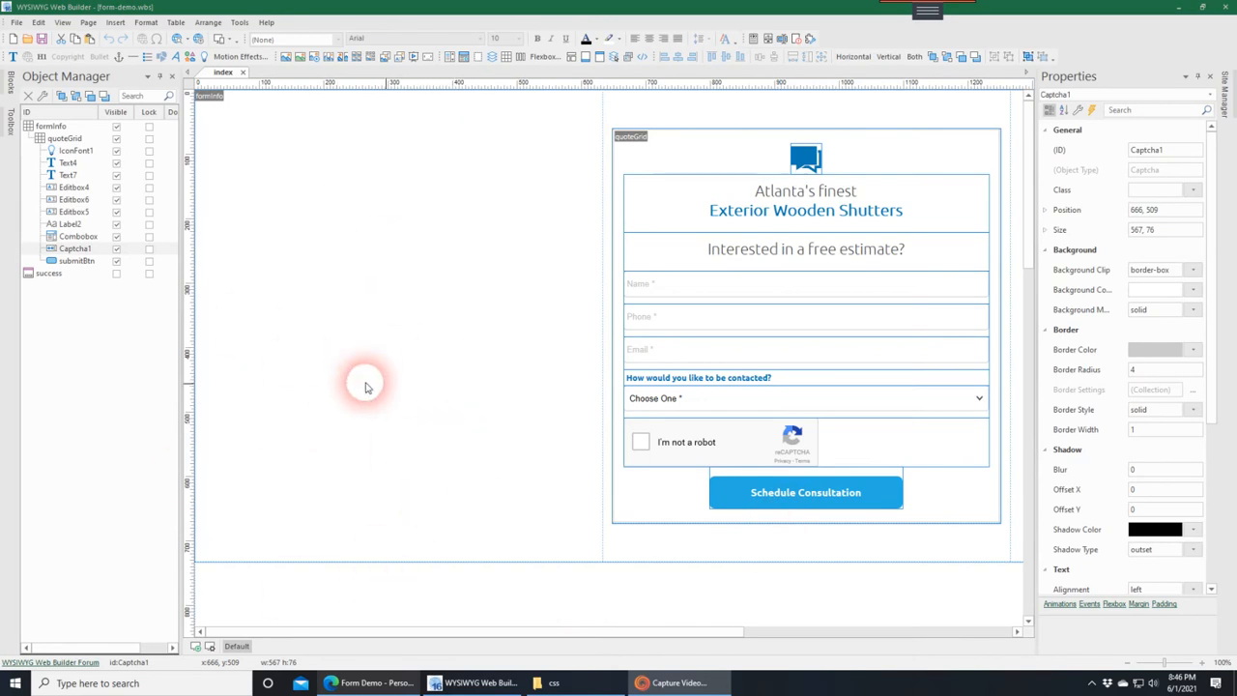
# Review the column, breakpoint and padding settings of the outer formInfo layout grid
pyautogui.moveTo(464, 632)
pyautogui.mouseDown()
pyautogui.moveTo(755, 645)
pyautogui.moveTo(474, 634)
pyautogui.mouseUp()
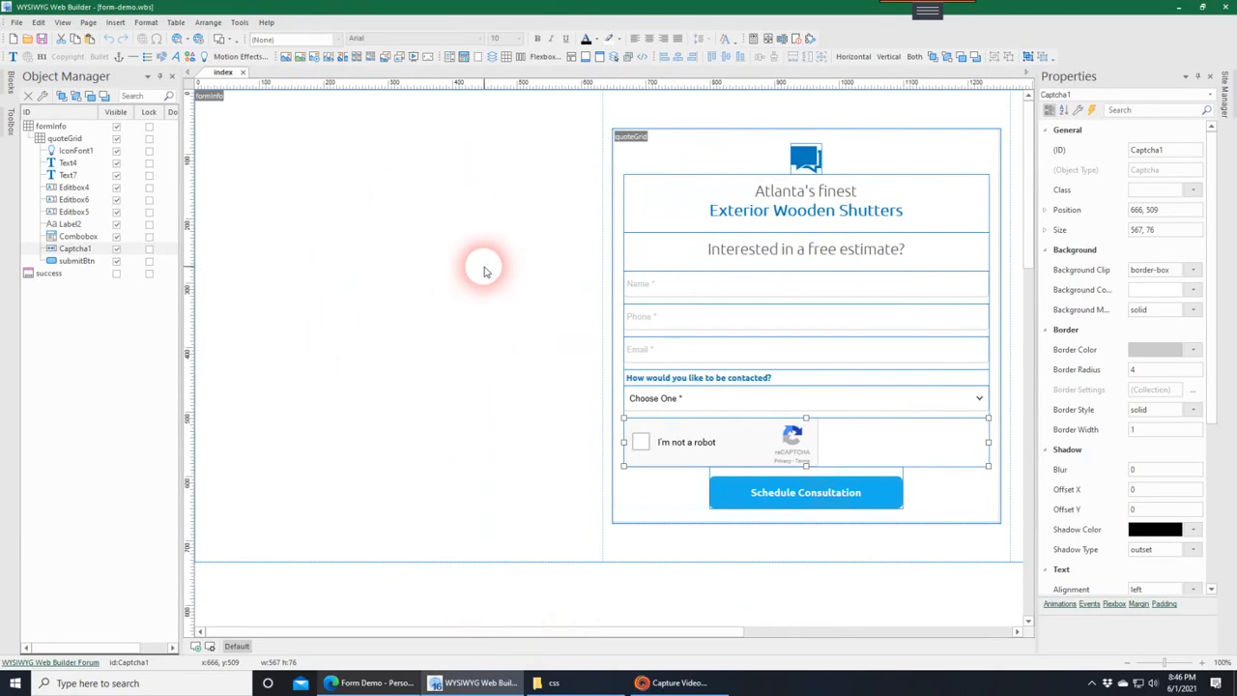
pyautogui.click(450, 267)
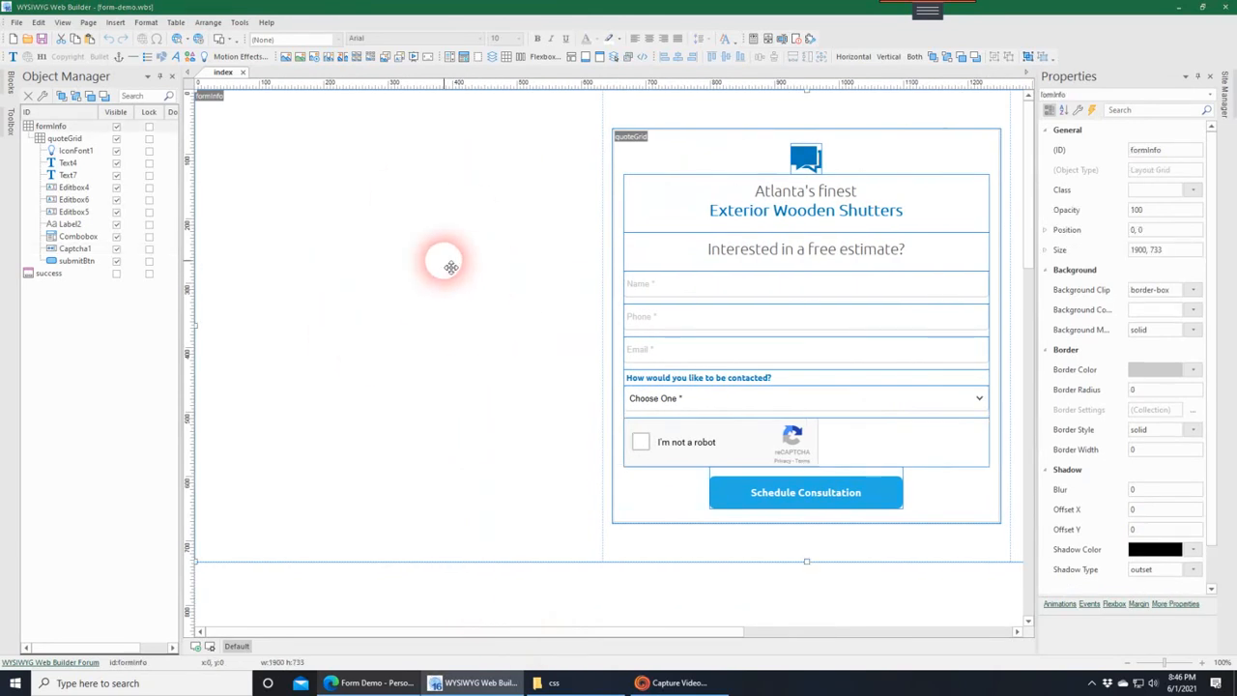
pyautogui.doubleClick(450, 266)
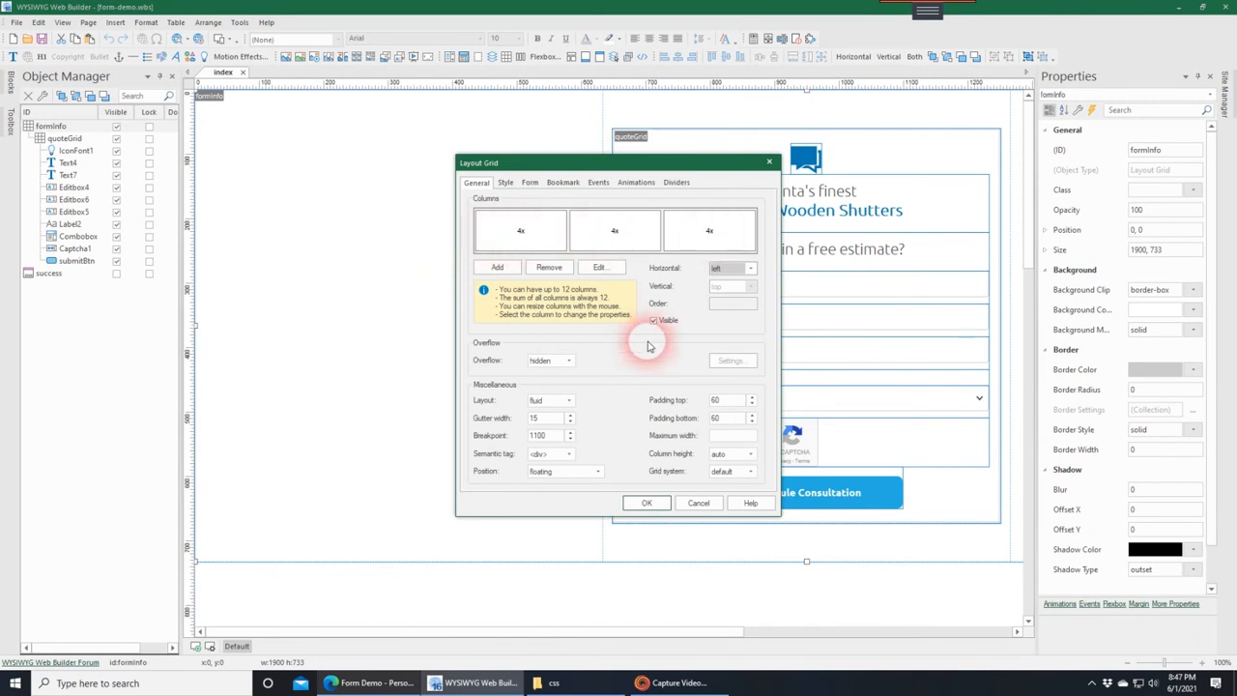
pyautogui.click(646, 503)
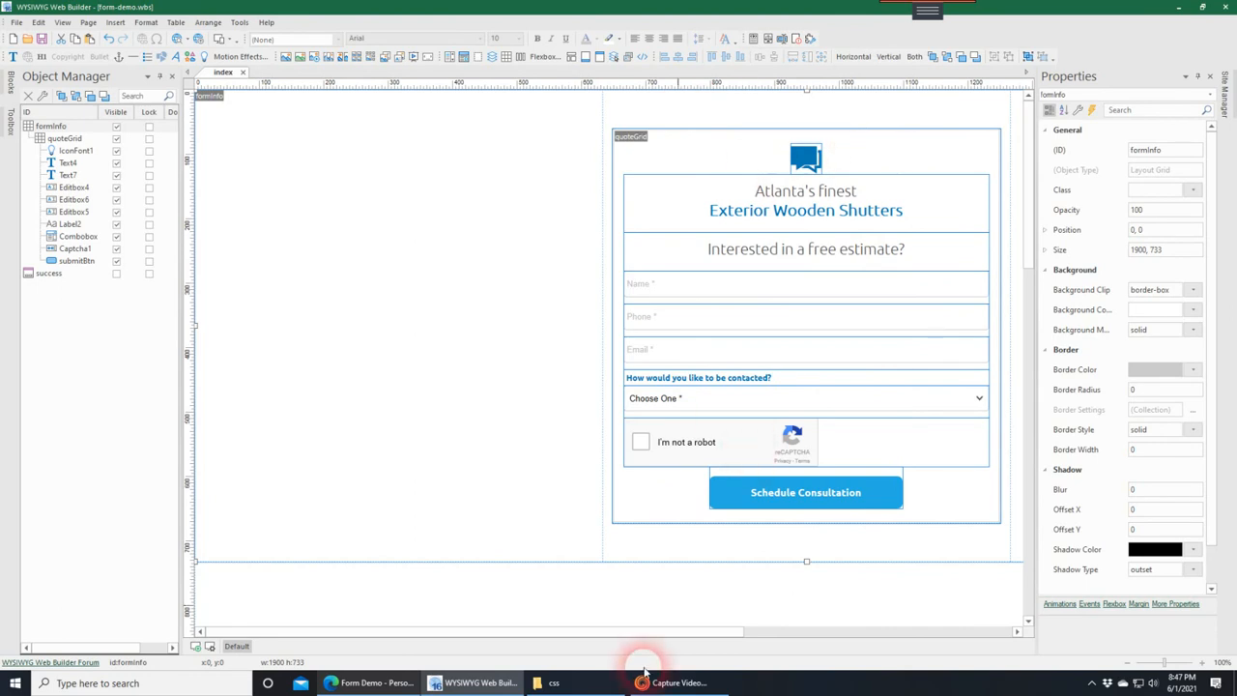
# Review the general layout settings of the nested quoteGrid that holds the form
pyautogui.moveTo(641, 635); pyautogui.dragTo(723, 635)
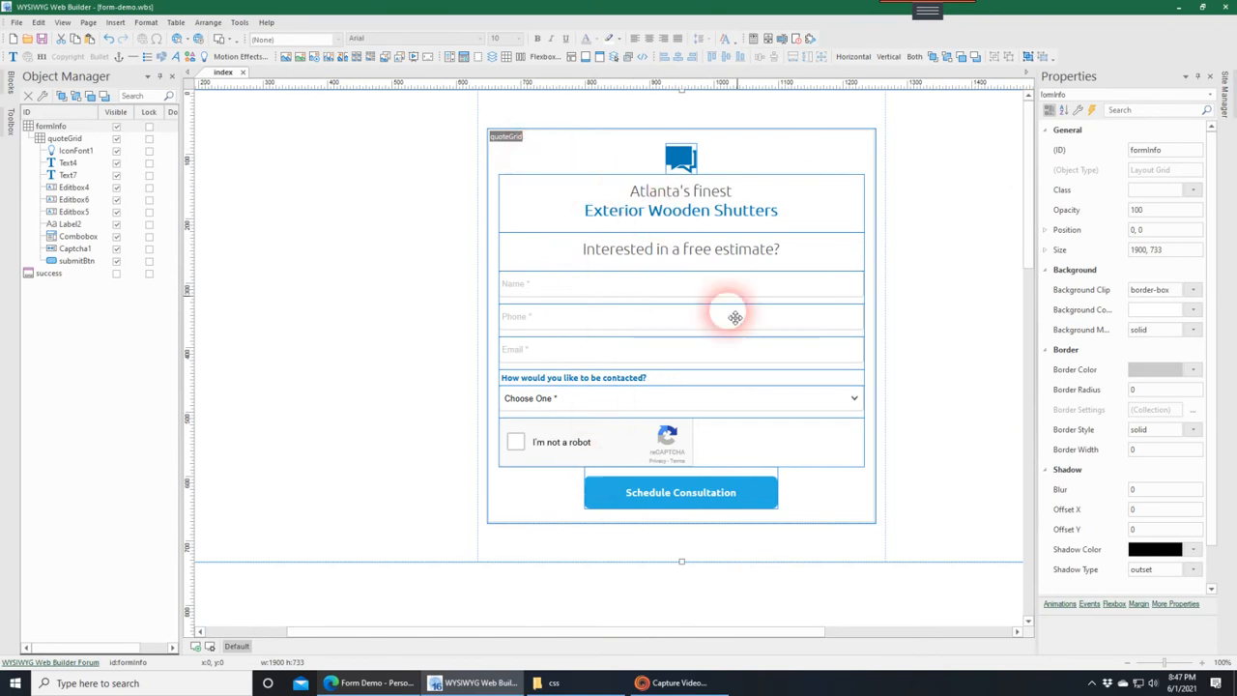
pyautogui.doubleClick(541, 153)
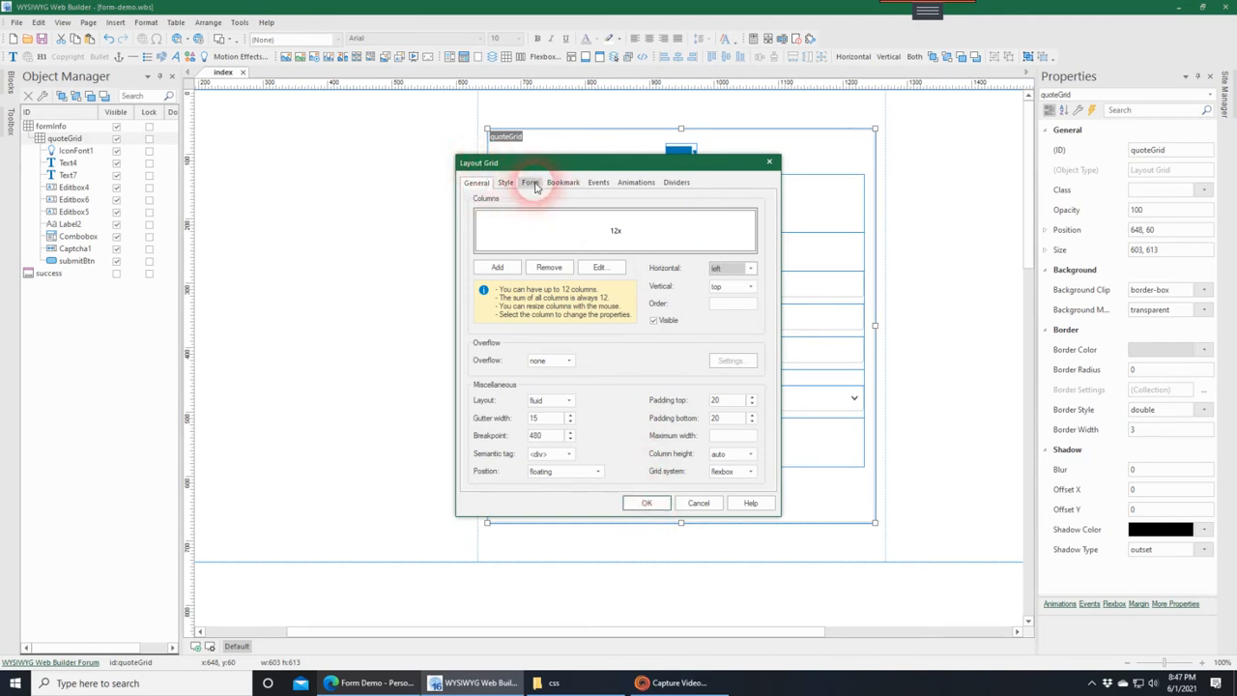
pyautogui.click(698, 504)
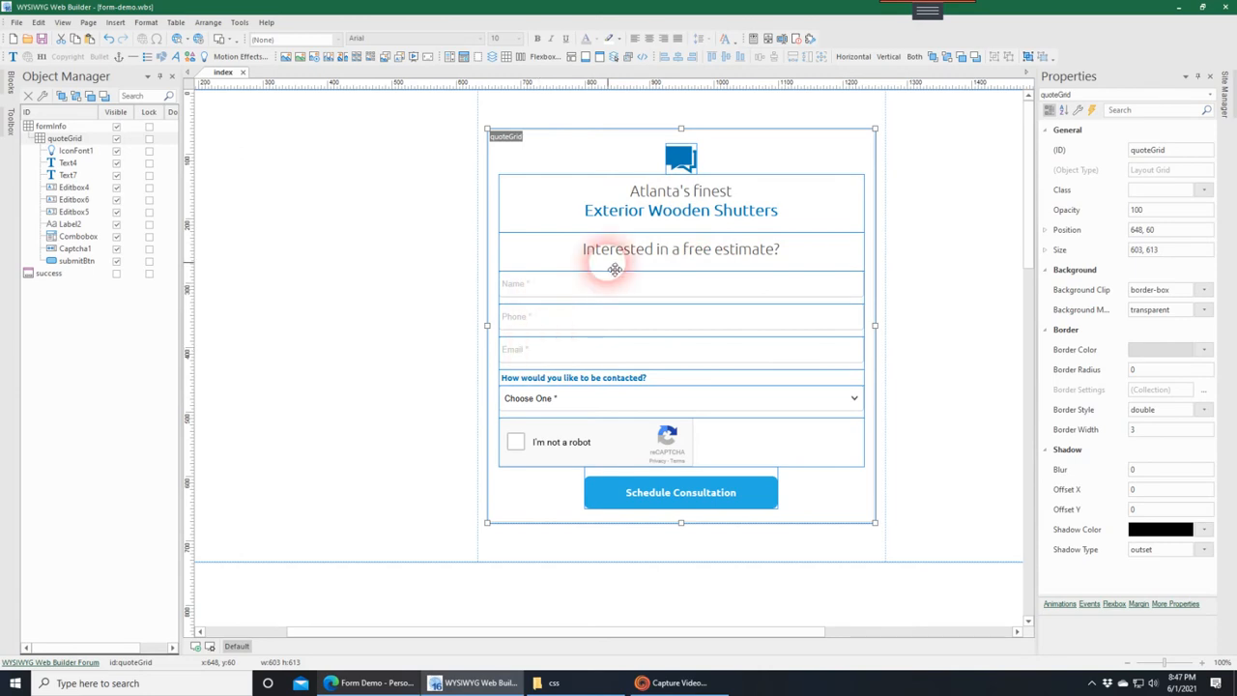
# Examine the general and validation settings of the form's Name edit box, leaving them unchanged
pyautogui.doubleClick(581, 287)
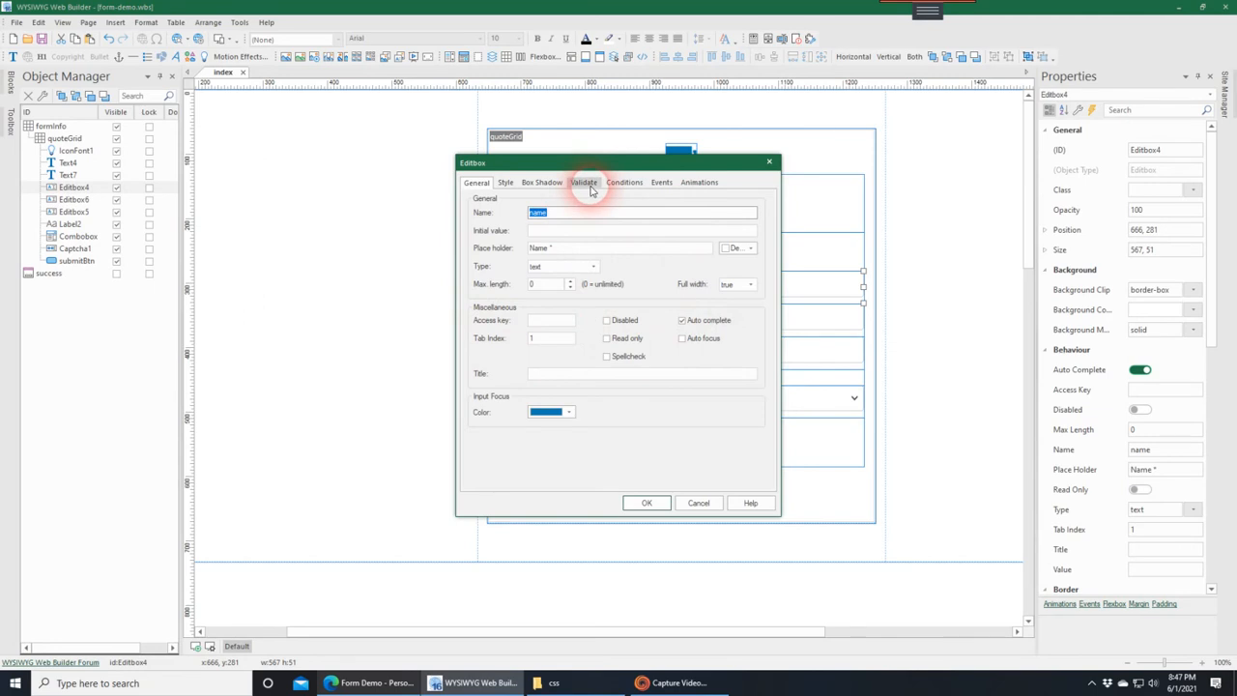
pyautogui.moveTo(596, 168); pyautogui.dragTo(845, 186)
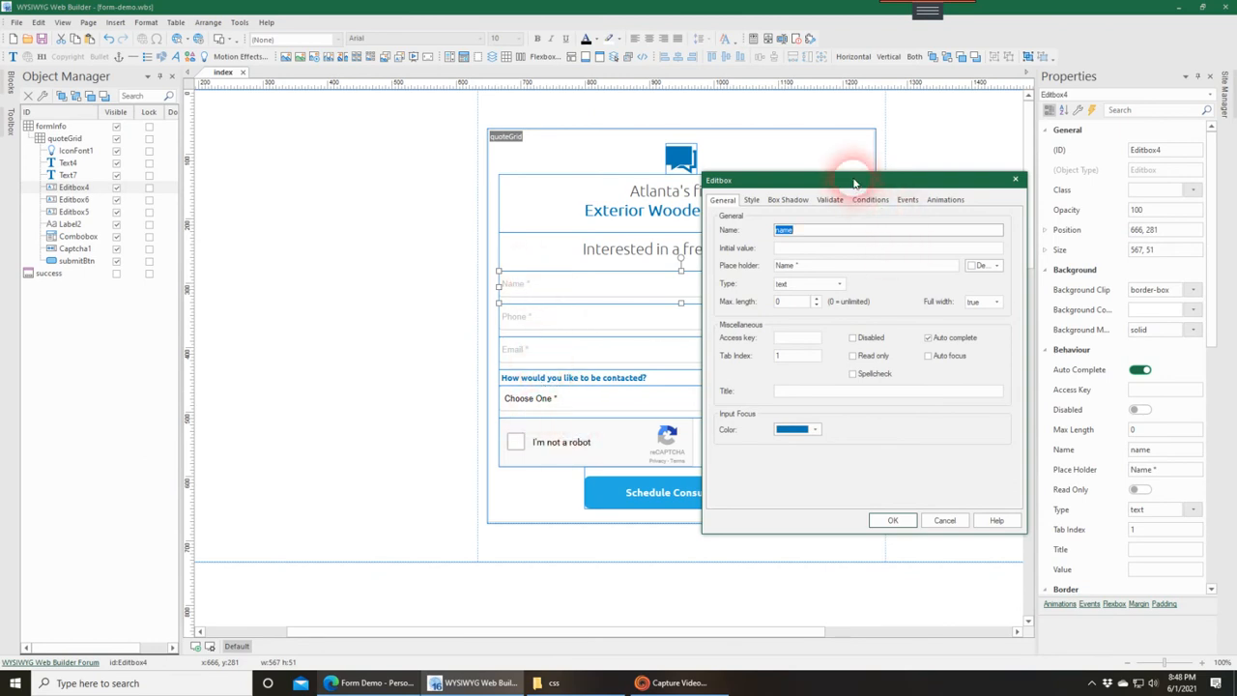
pyautogui.moveTo(854, 181); pyautogui.dragTo(704, 186)
pyautogui.click(682, 205)
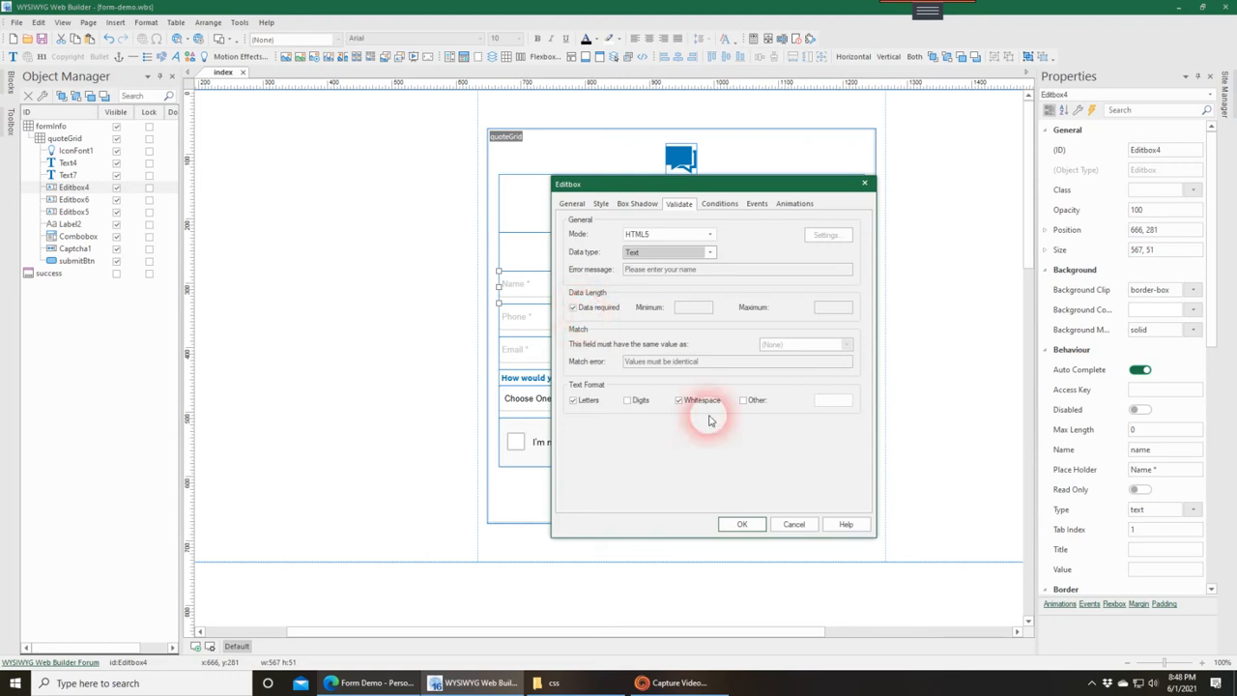
pyautogui.click(784, 524)
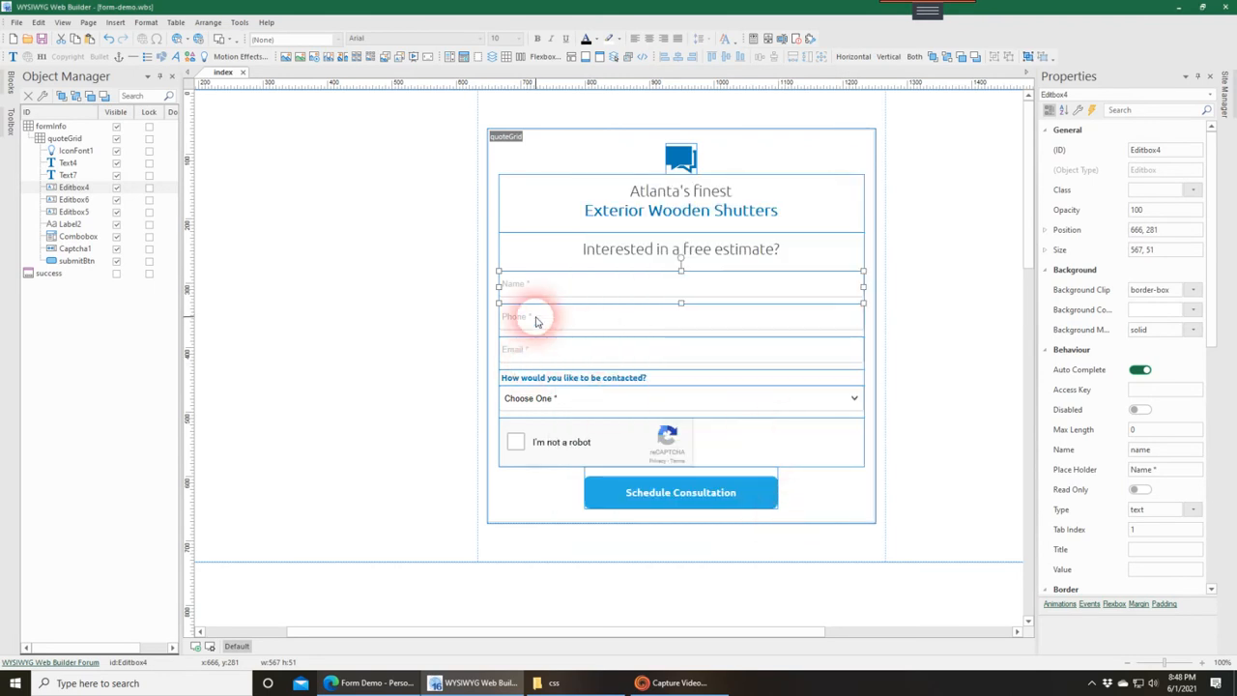
# Set the validation mode of the contact-method combobox to HTML5
pyautogui.doubleClick(651, 407)
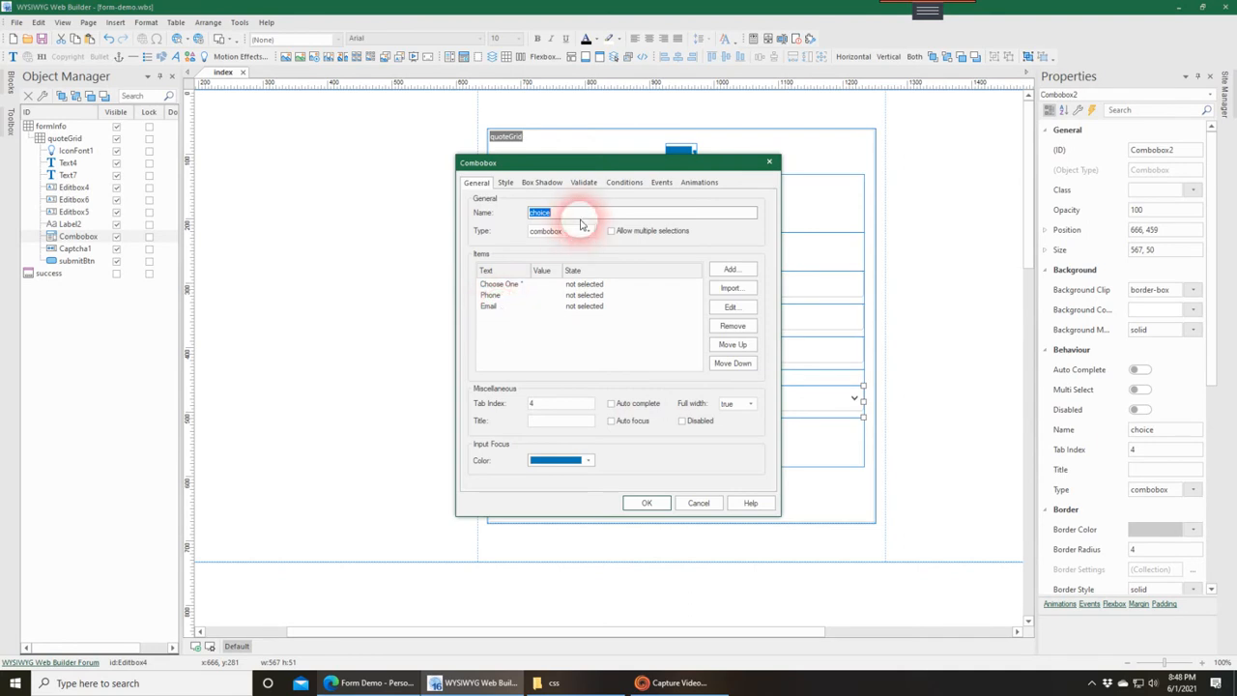
pyautogui.click(583, 183)
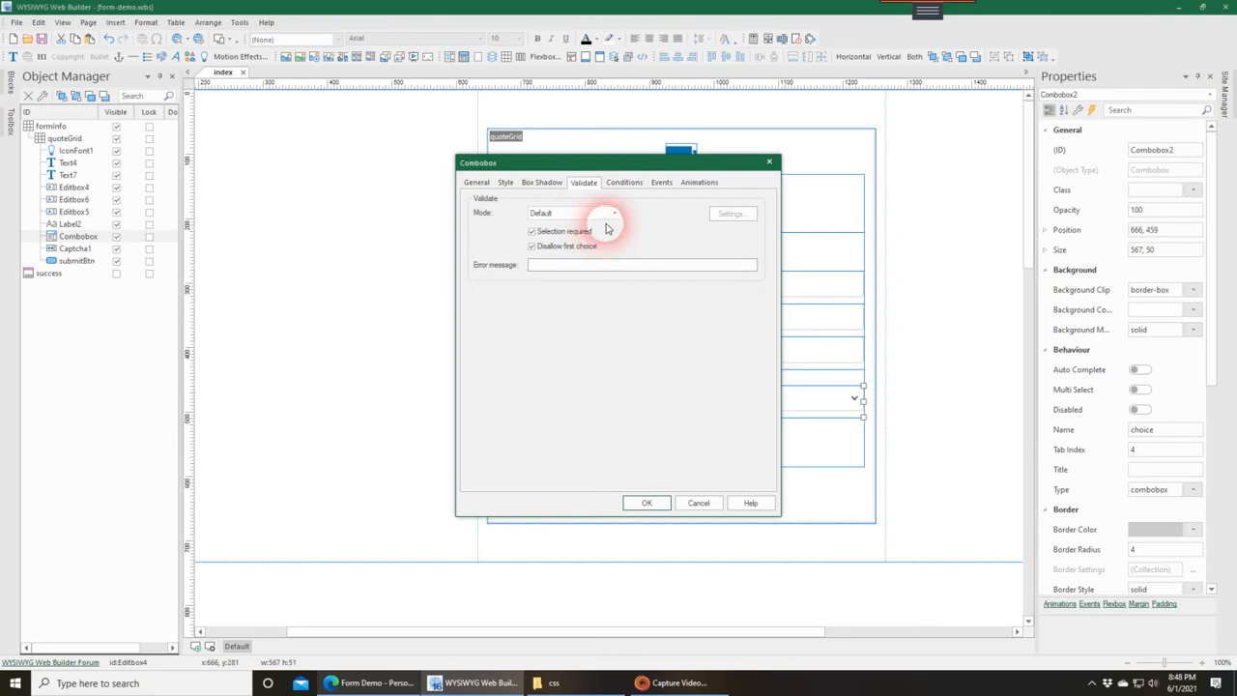
pyautogui.click(610, 217)
pyautogui.click(598, 242)
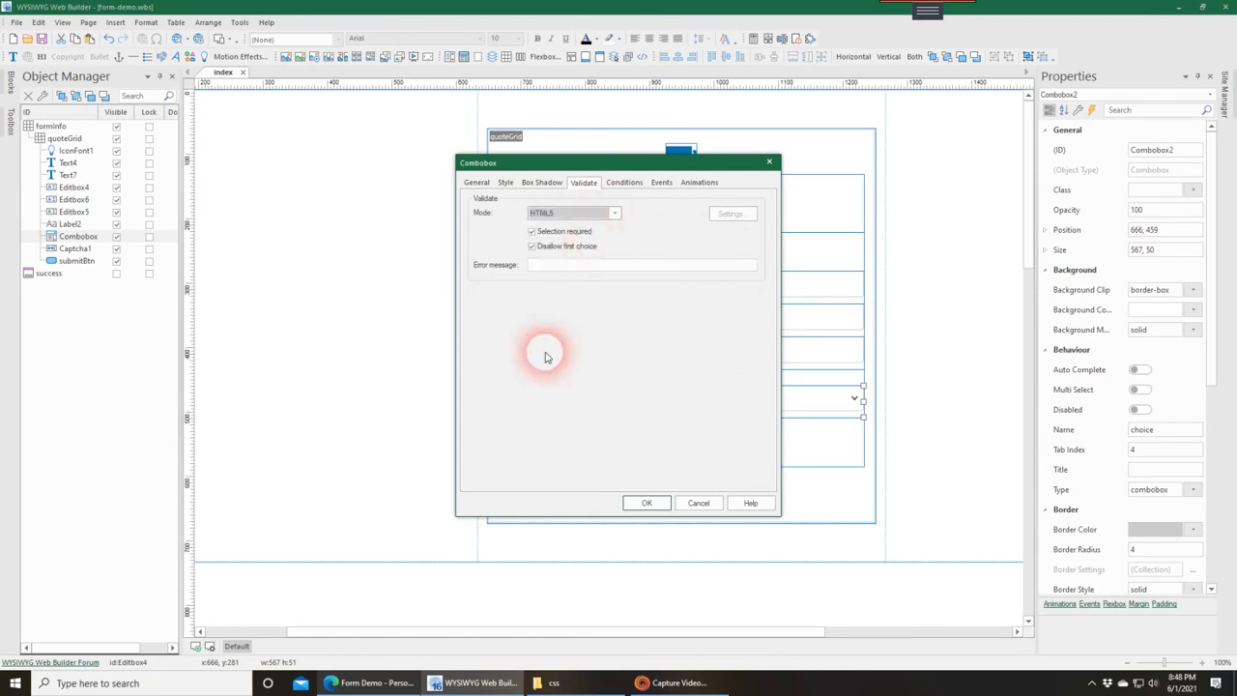
pyautogui.click(628, 503)
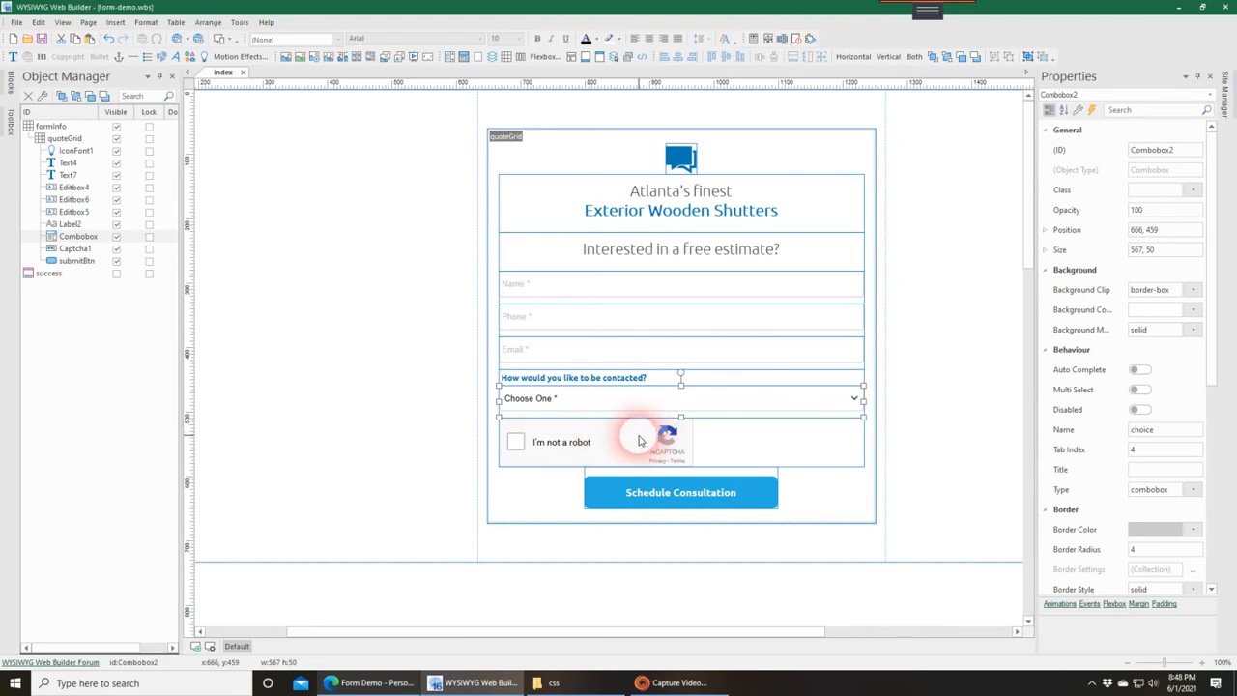
# Place a new Captcha form control in the empty left column of the formInfo grid
pyautogui.click(11, 116)
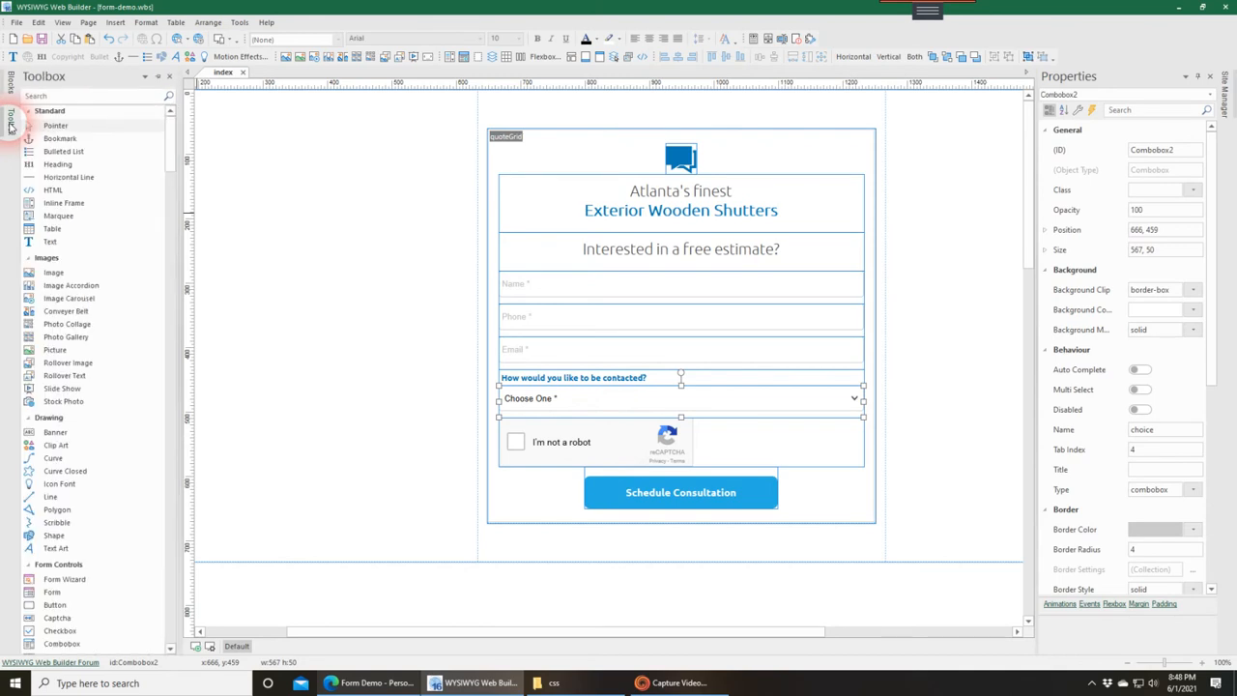
pyautogui.moveTo(172, 158); pyautogui.dragTo(190, 296)
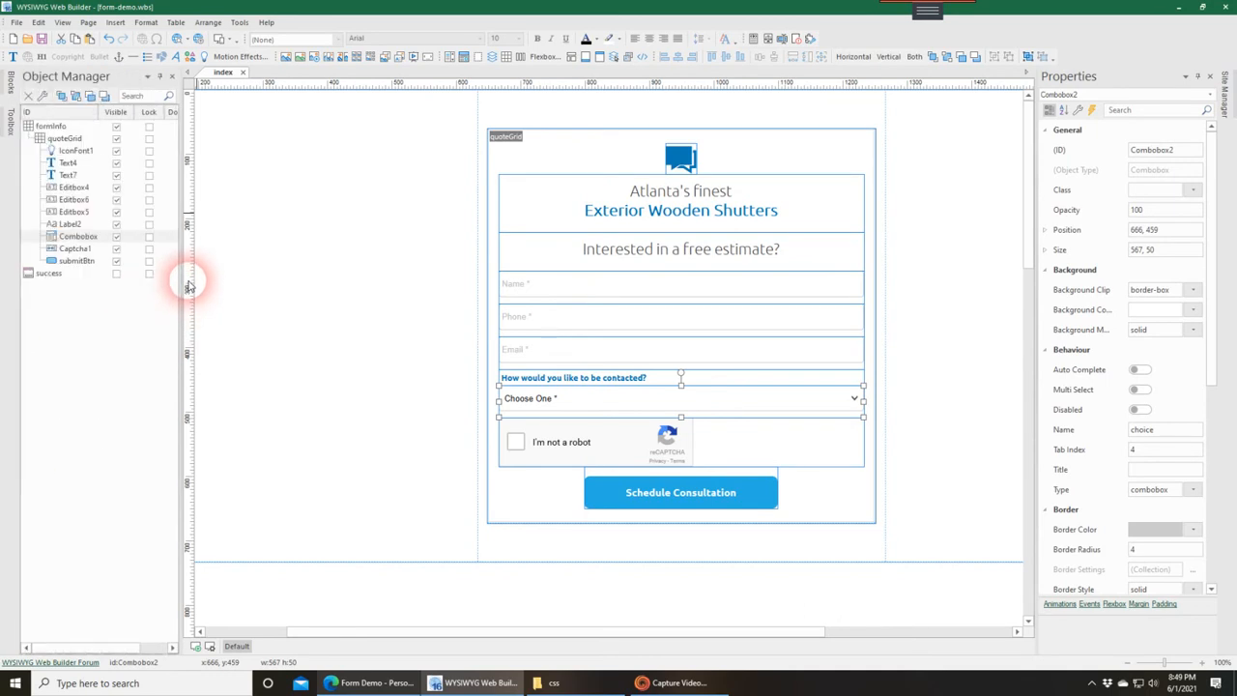
pyautogui.moveTo(14, 126)
pyautogui.scroll(-3, 113, 290)
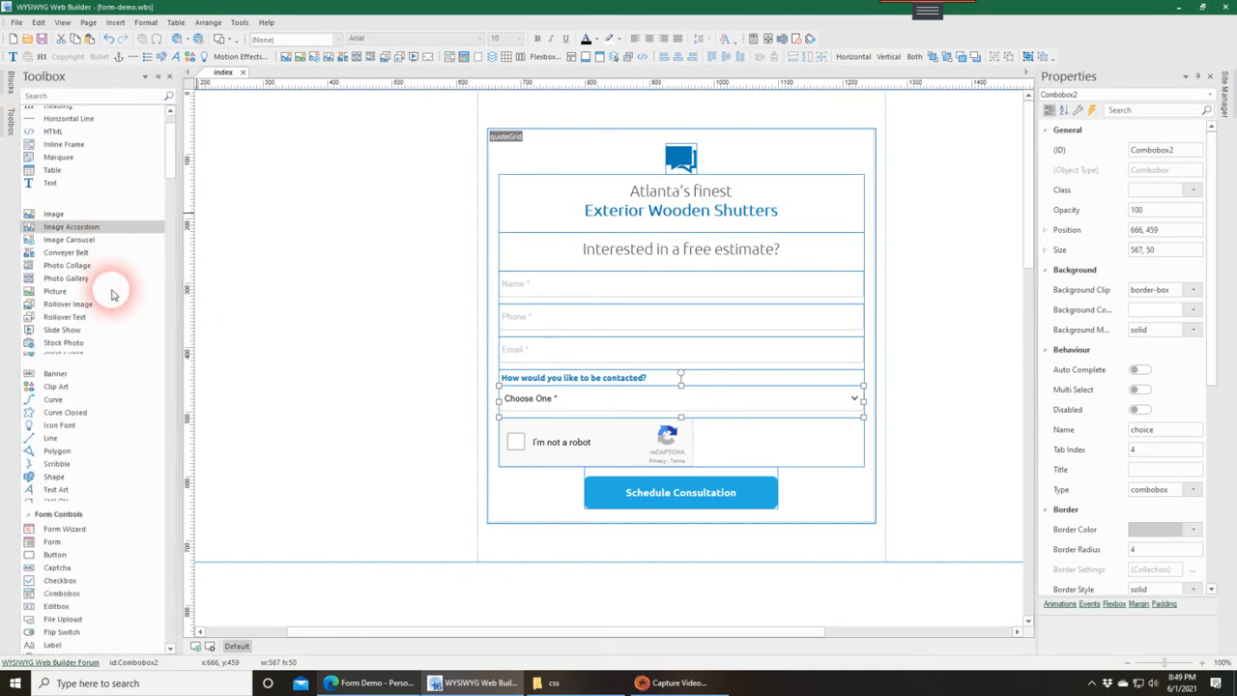
pyautogui.moveTo(168, 177)
pyautogui.mouseDown()
pyautogui.moveTo(165, 207)
pyautogui.moveTo(165, 188)
pyautogui.mouseUp()
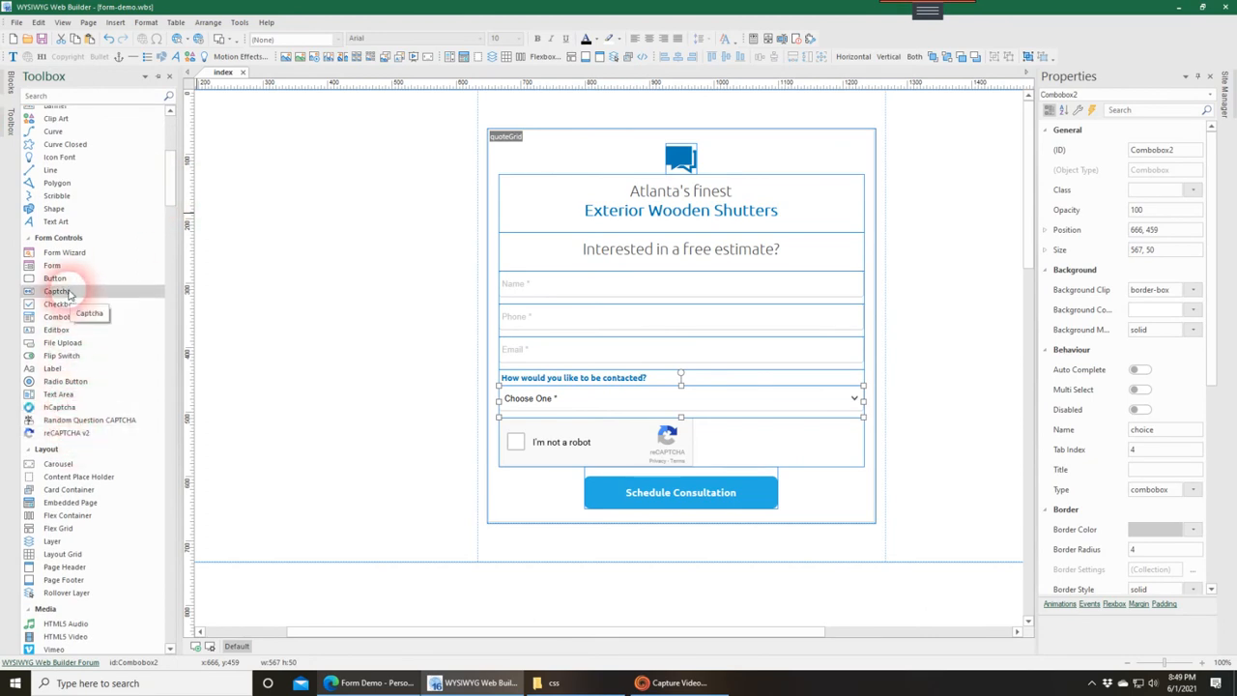
pyautogui.moveTo(64, 293); pyautogui.dragTo(290, 174)
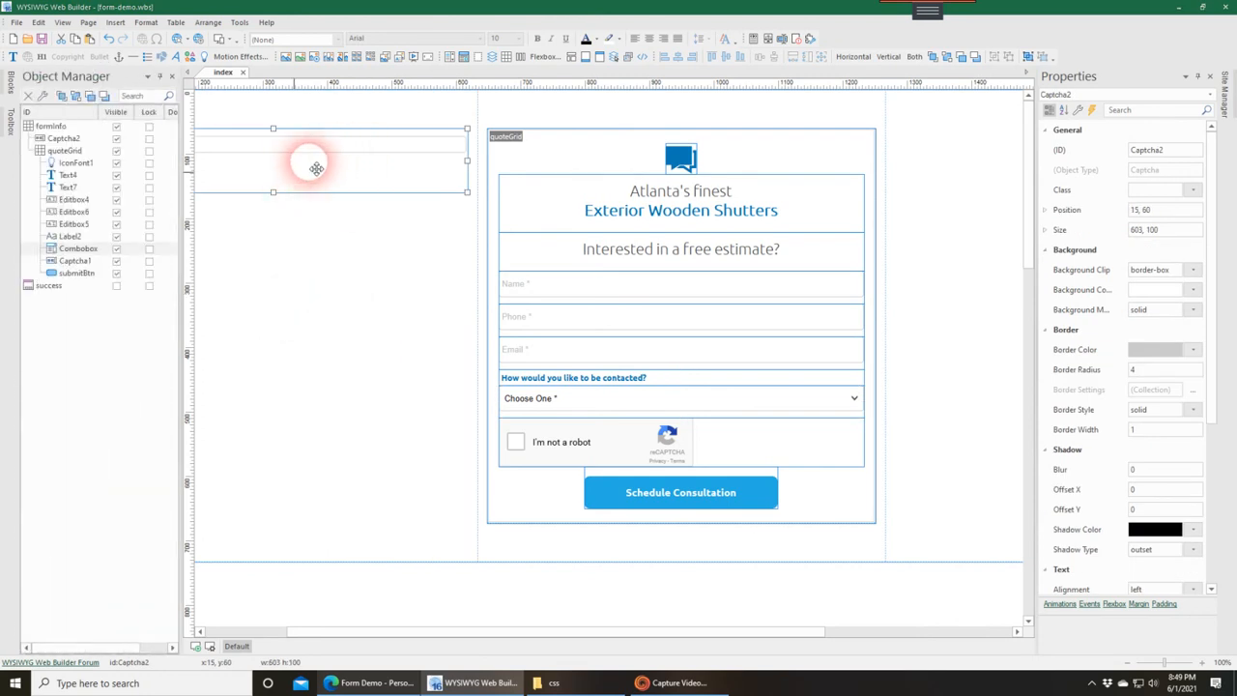
# Check which captcha types the newly placed captcha offers, and delete that captcha from the page
pyautogui.doubleClick(311, 165)
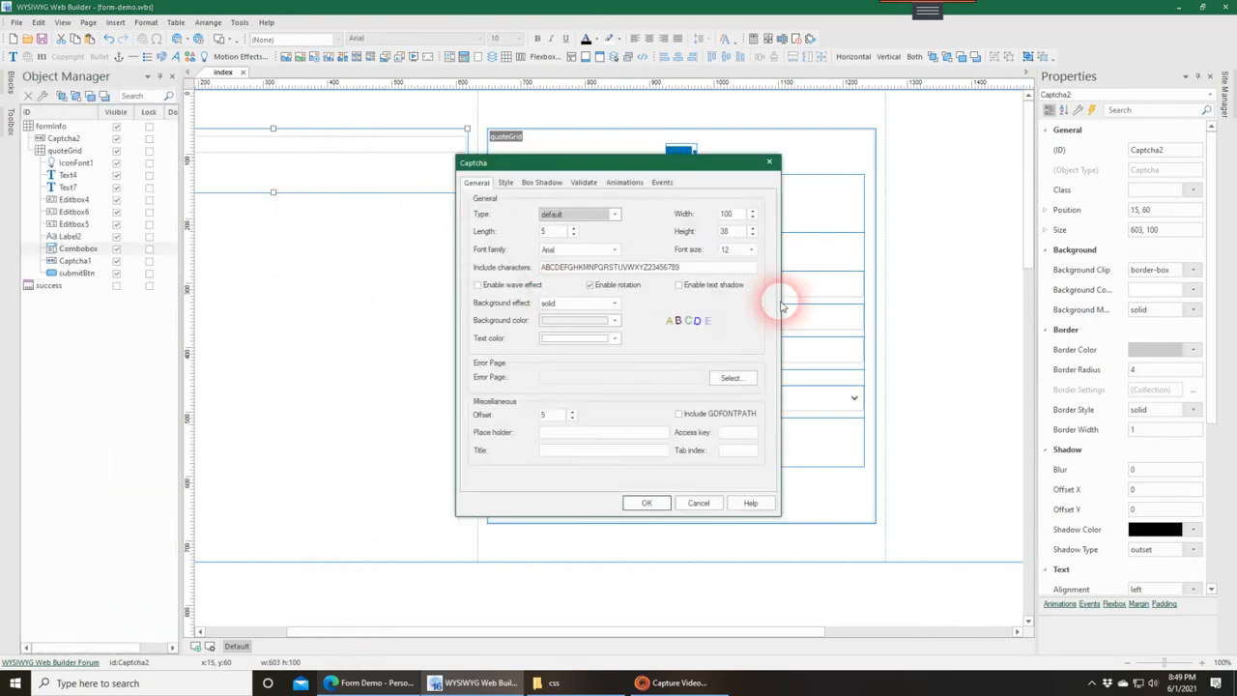
pyautogui.click(613, 223)
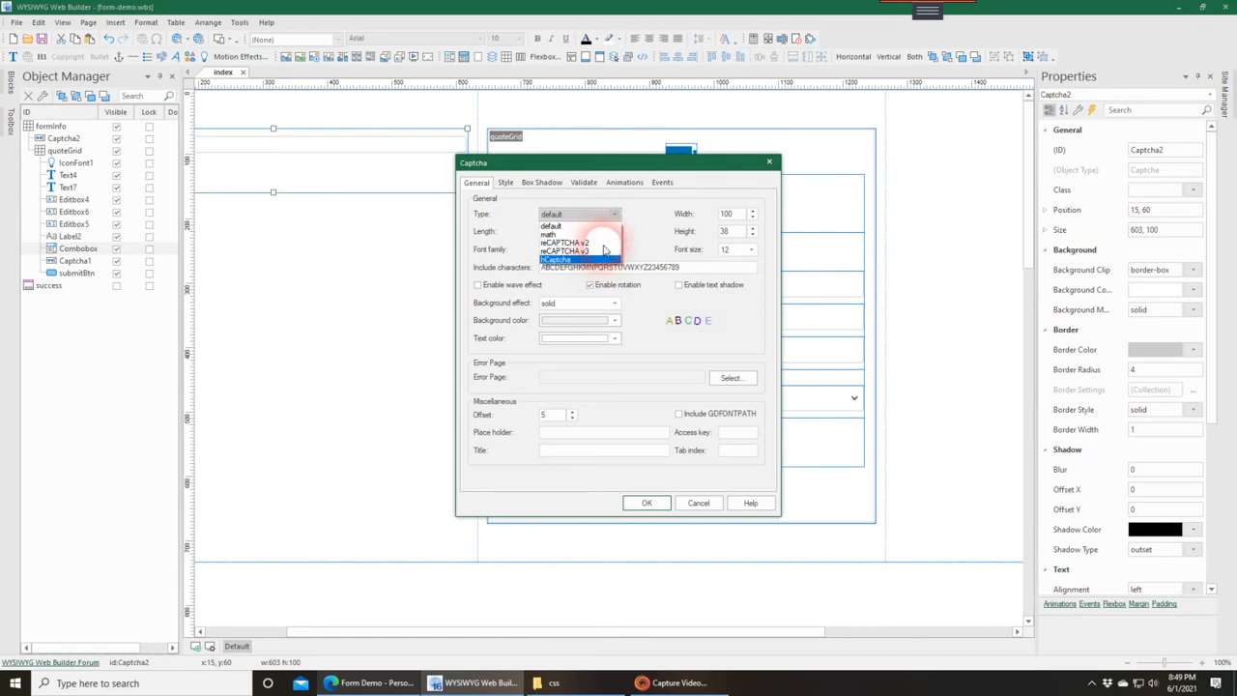
pyautogui.click(697, 505)
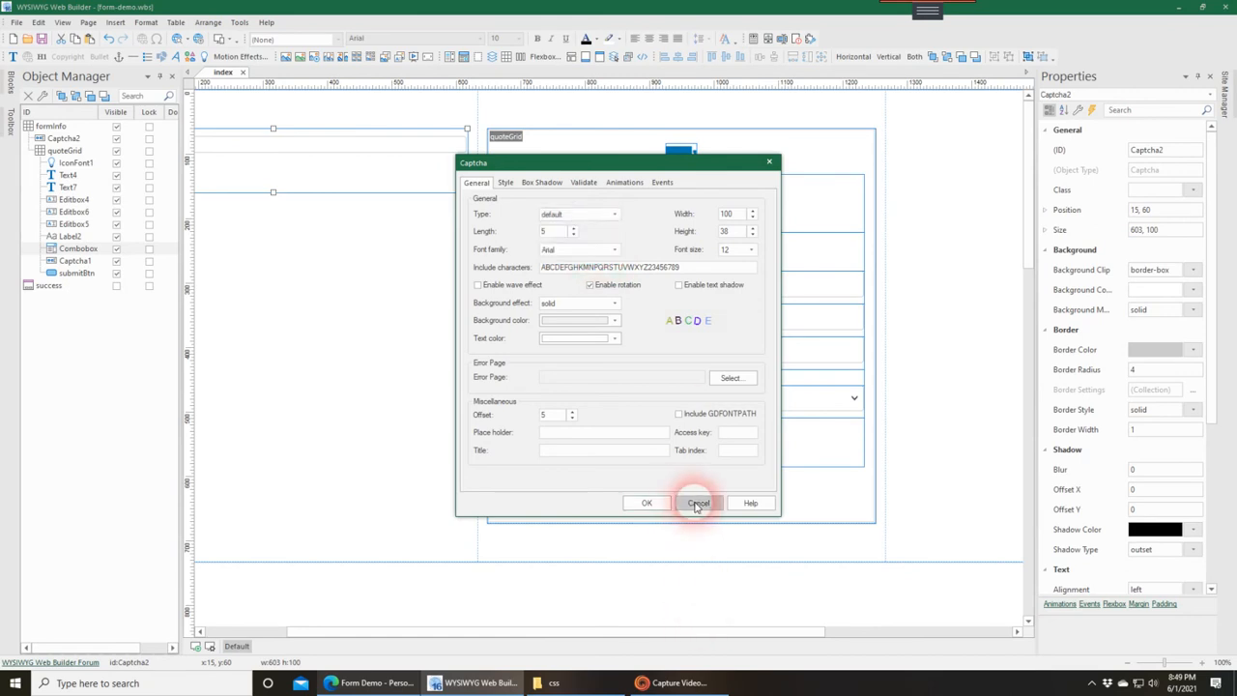
pyautogui.click(697, 503)
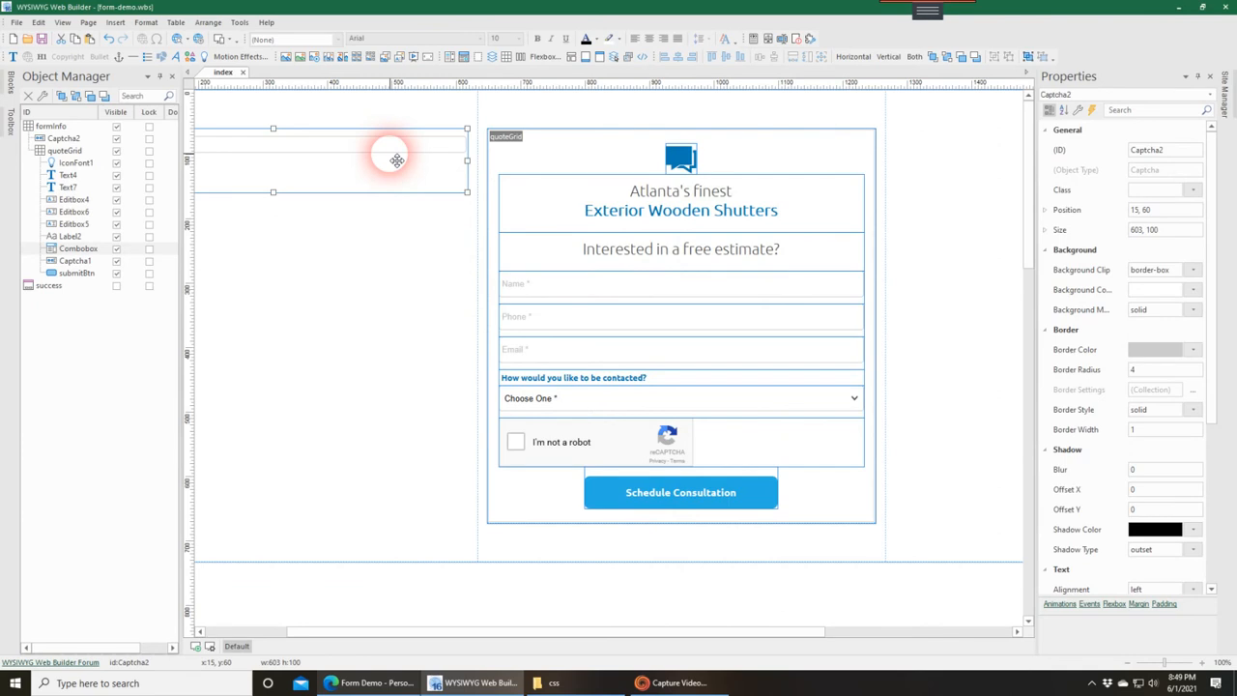
pyautogui.press('Delete')
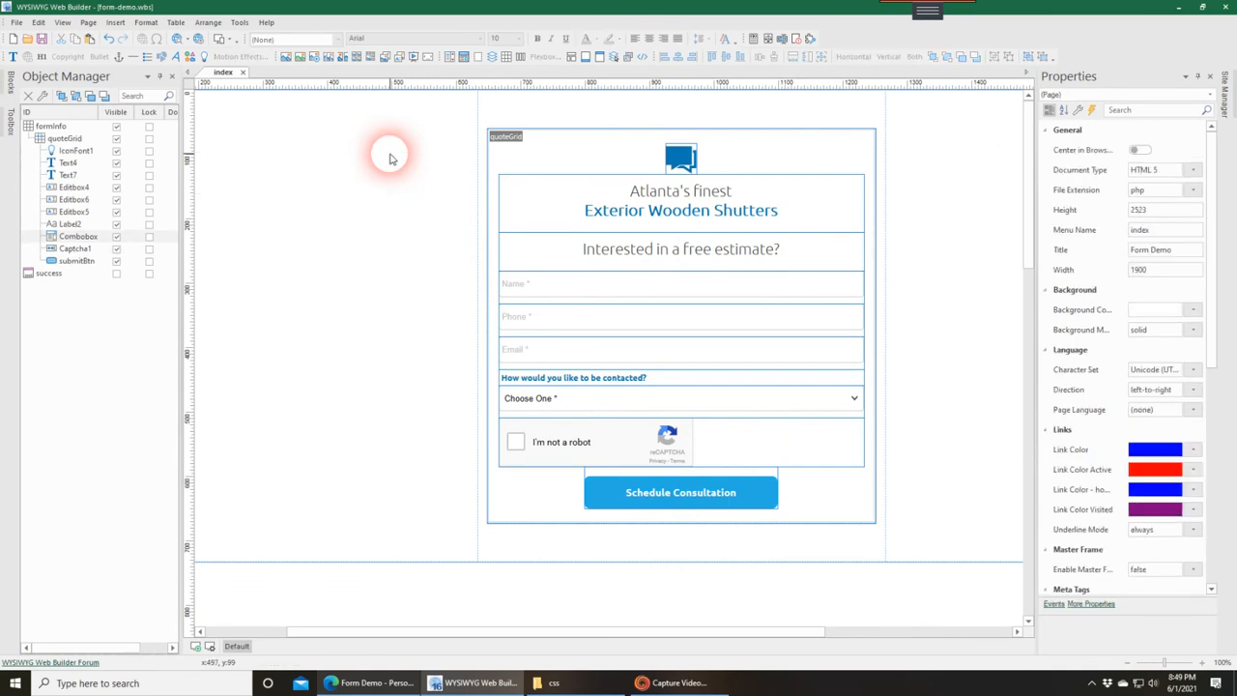
# Review the Schedule Consultation button's general, icon, style, link and event settings, including its Disabled option
pyautogui.doubleClick(680, 494)
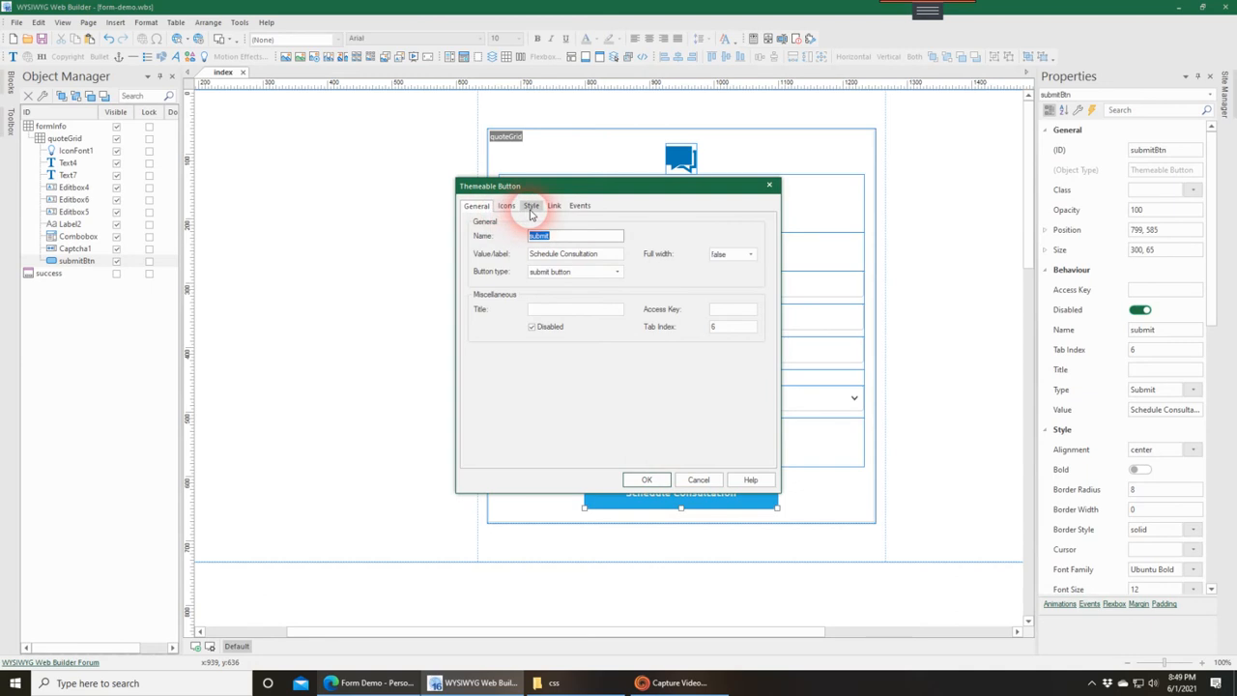
pyautogui.click(581, 207)
pyautogui.click(554, 207)
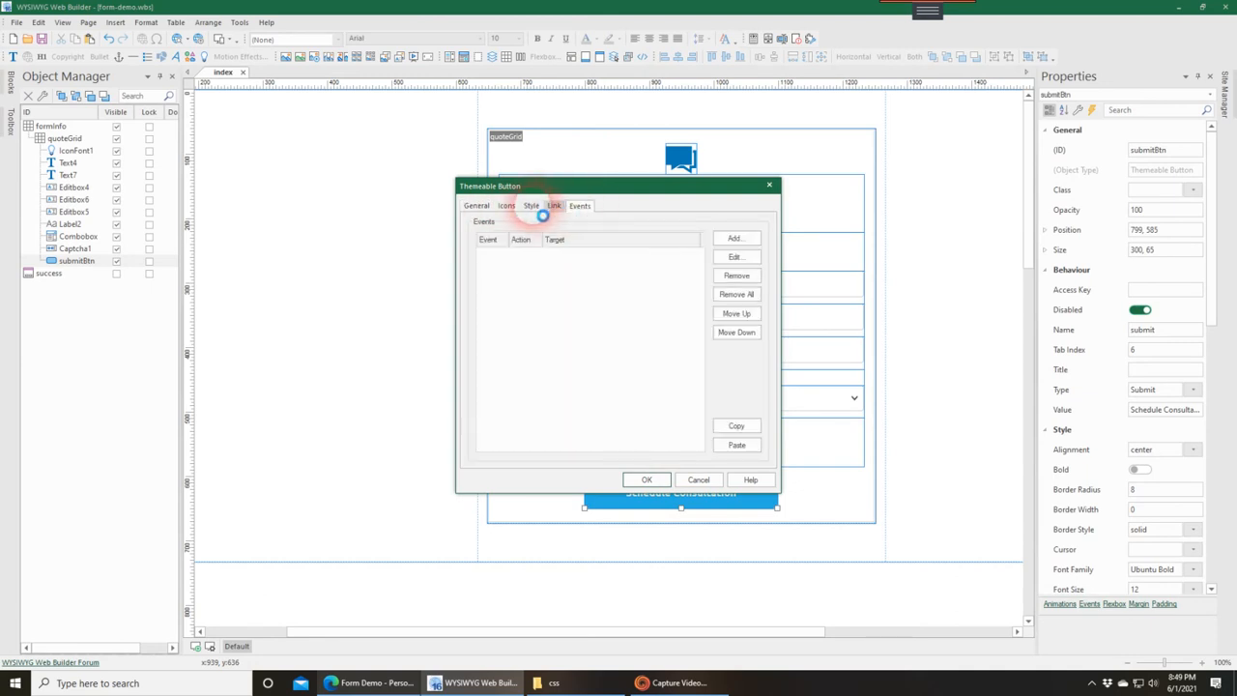
pyautogui.click(531, 206)
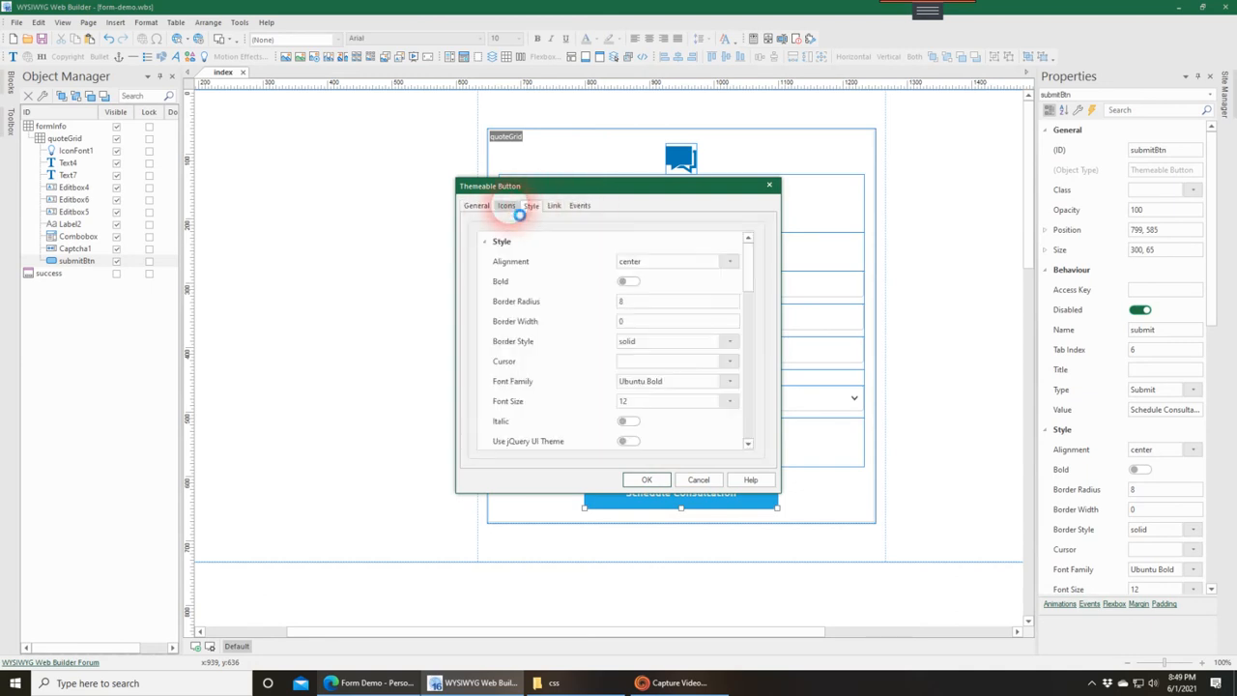
pyautogui.click(506, 206)
pyautogui.click(465, 207)
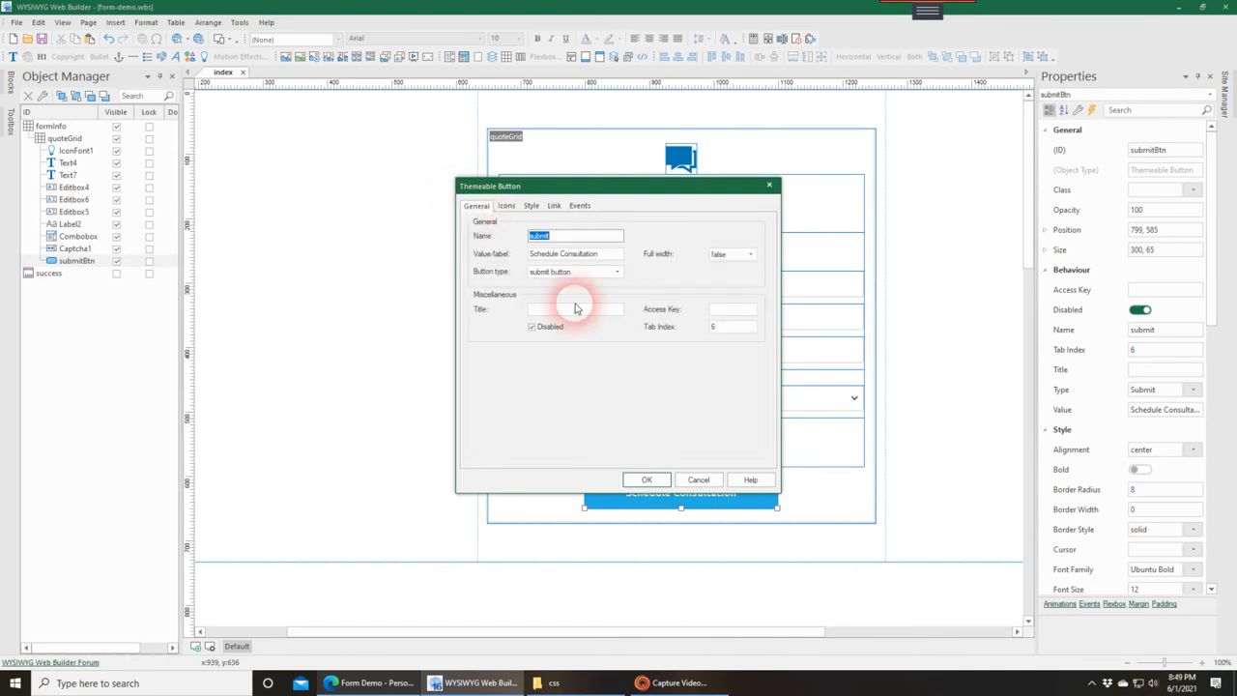
pyautogui.click(598, 355)
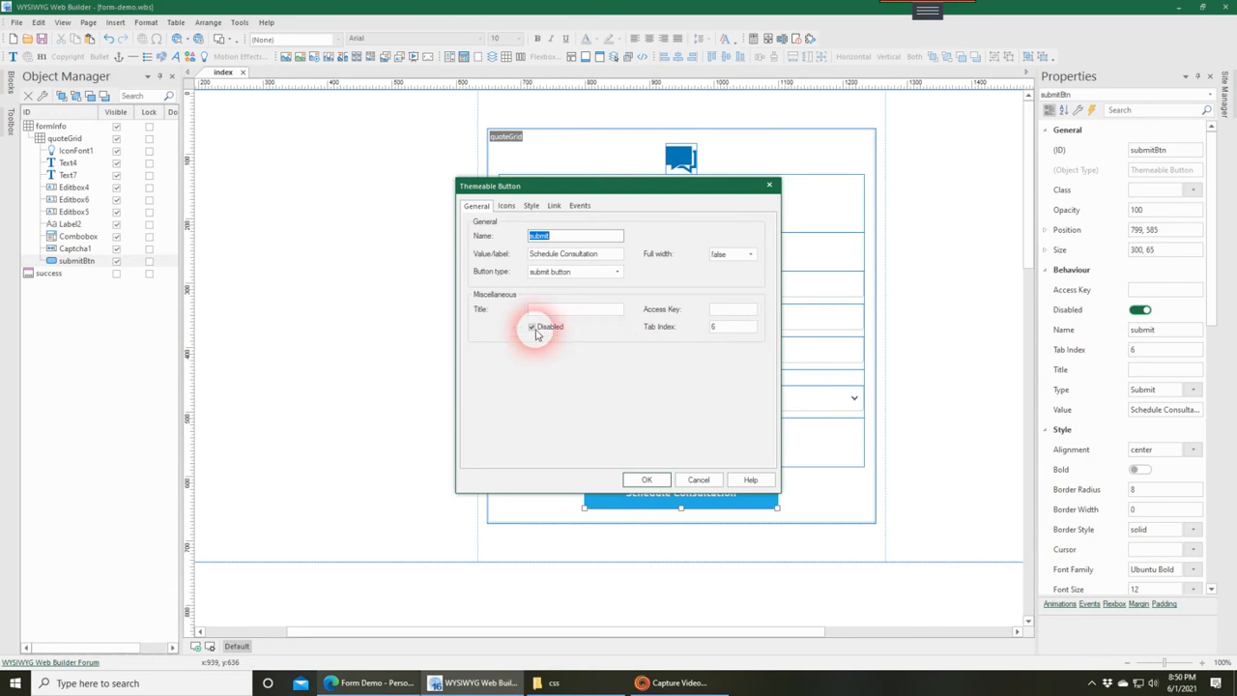
pyautogui.click(645, 480)
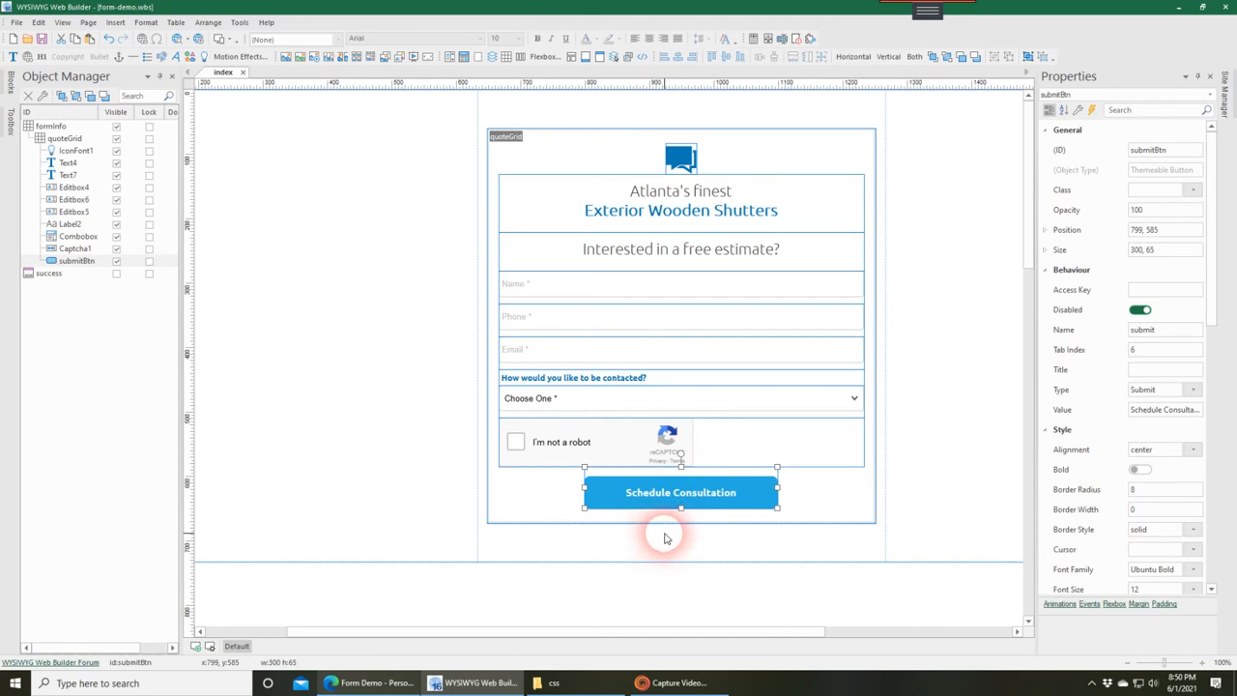
# Review the form captcha's general settings and the event, action and target of its callback entry, discarding any changes
pyautogui.click(708, 446)
pyautogui.doubleClick(709, 444)
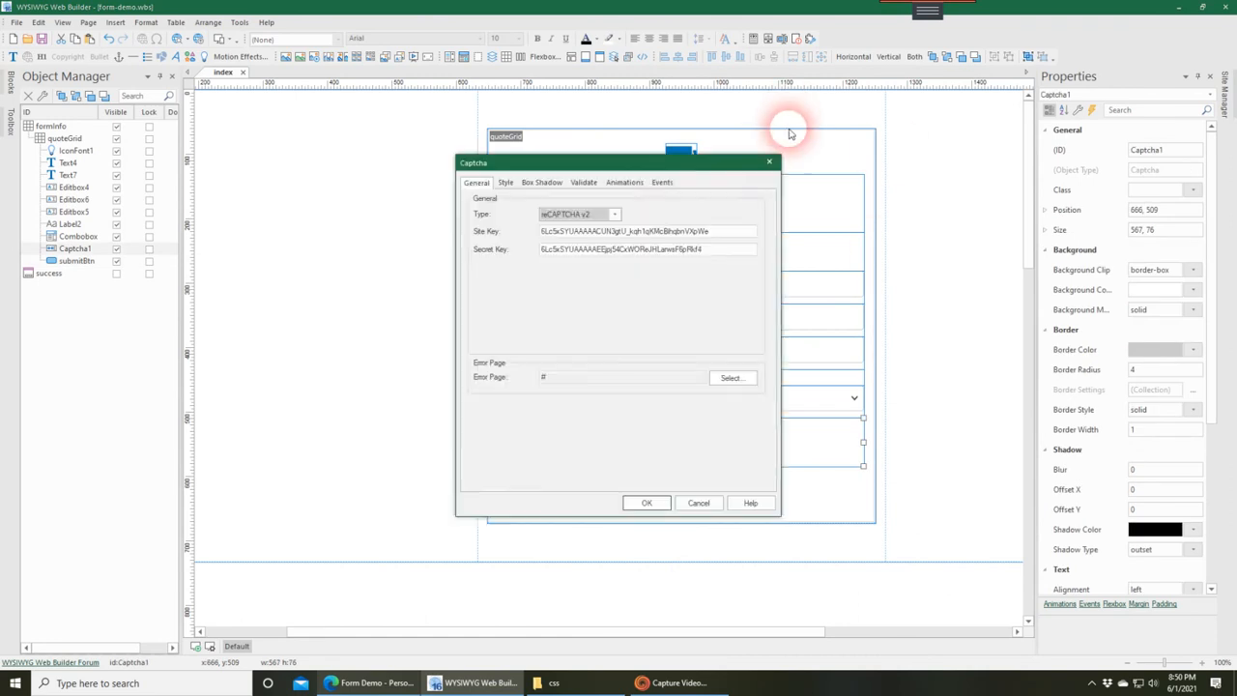
pyautogui.click(663, 184)
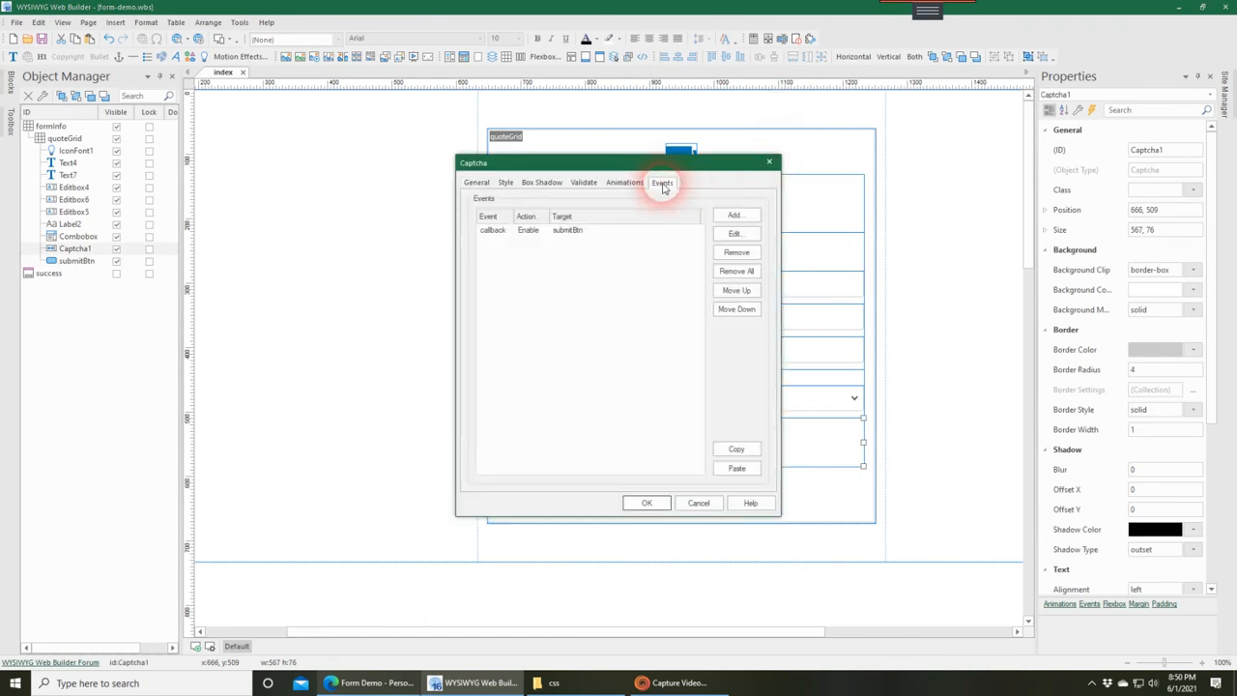
pyautogui.moveTo(672, 169); pyautogui.dragTo(977, 171)
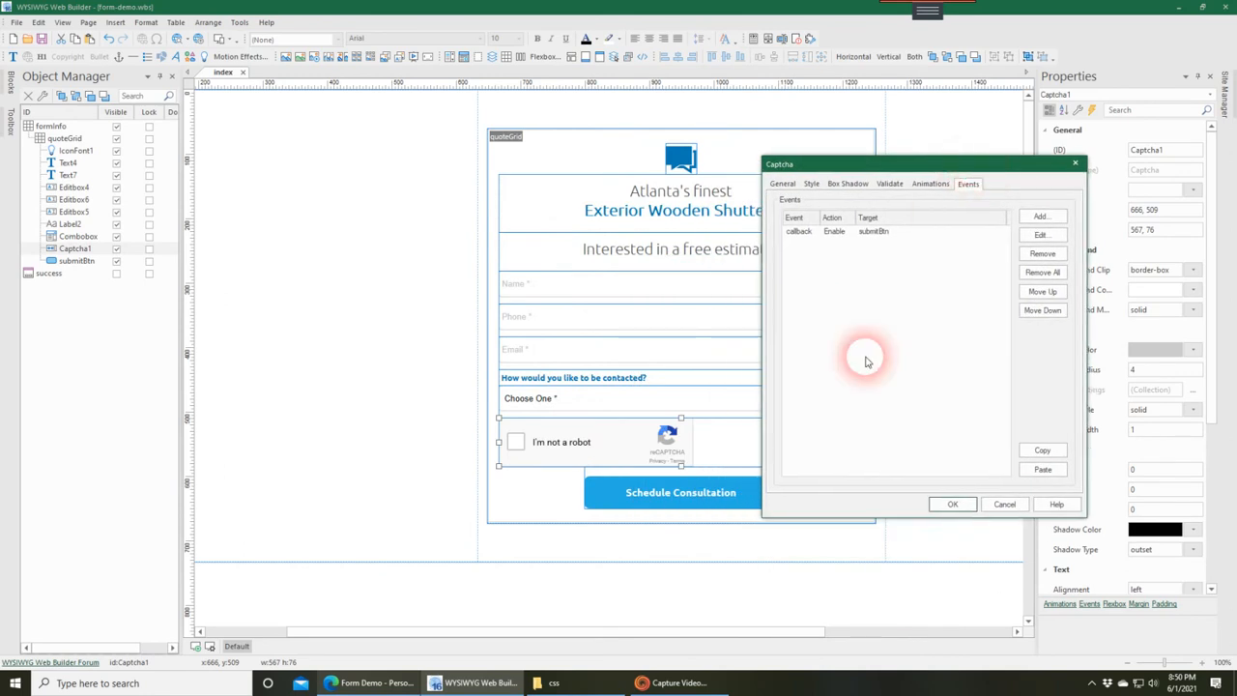
pyautogui.click(867, 234)
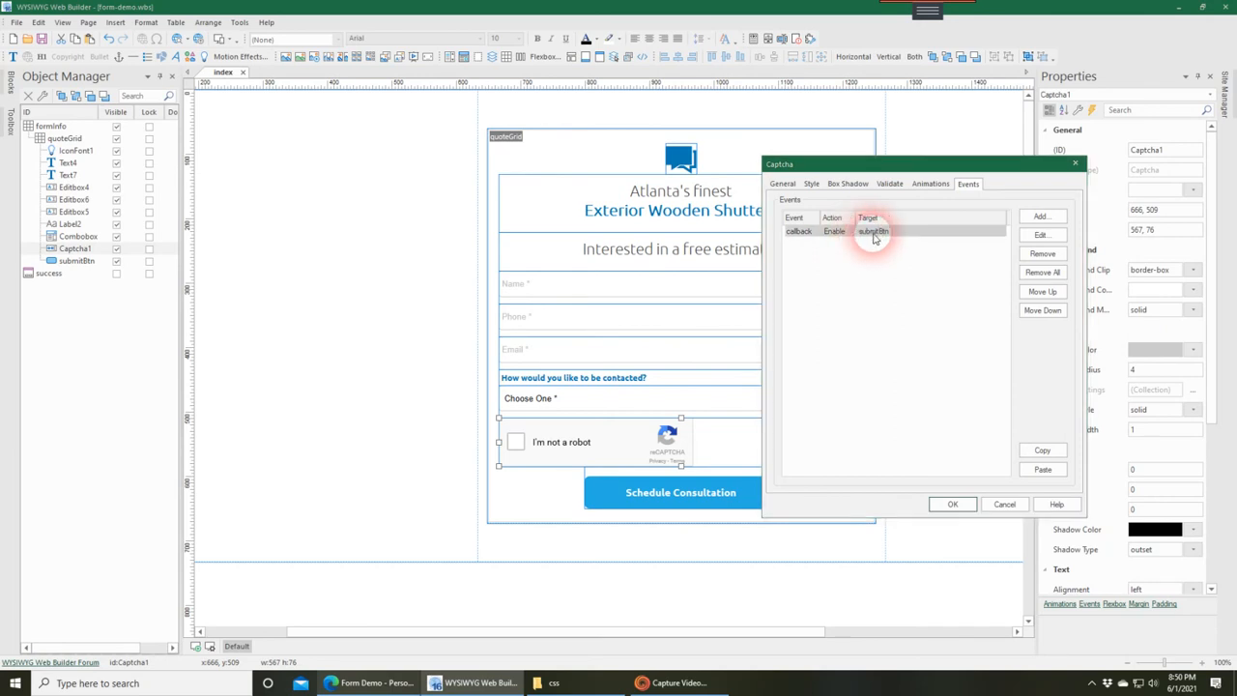
pyautogui.click(1039, 235)
pyautogui.moveTo(929, 261); pyautogui.dragTo(741, 259)
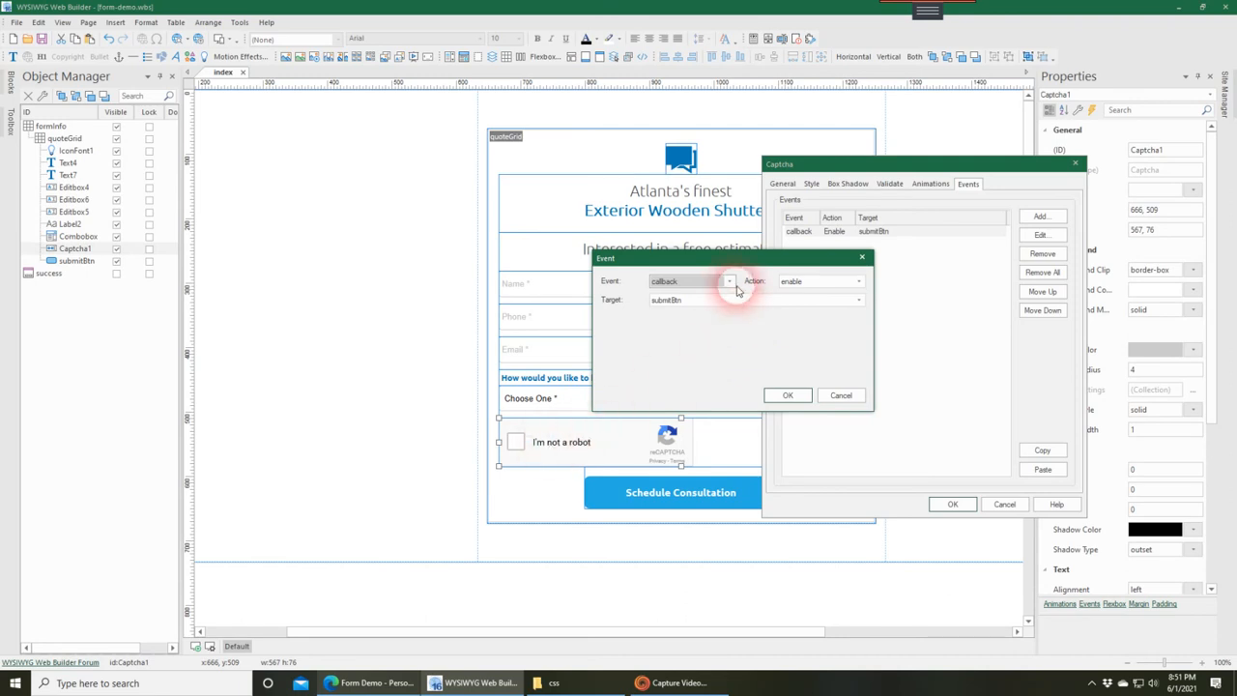
pyautogui.click(839, 395)
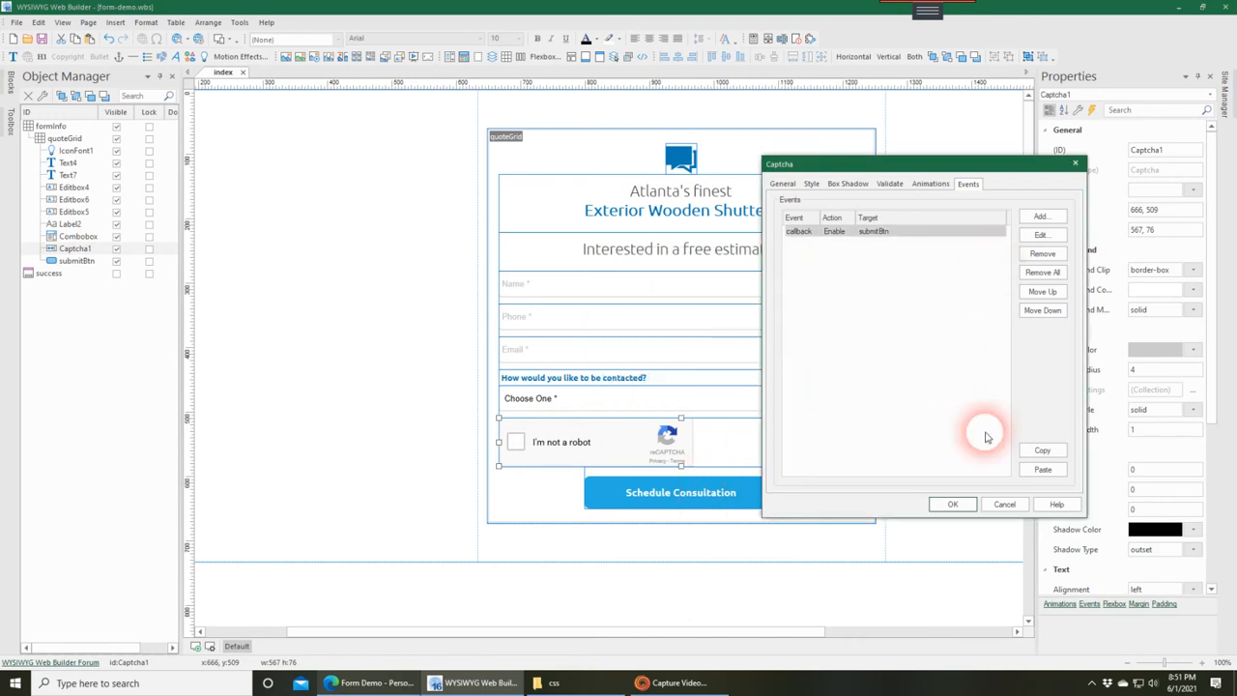
pyautogui.click(1001, 505)
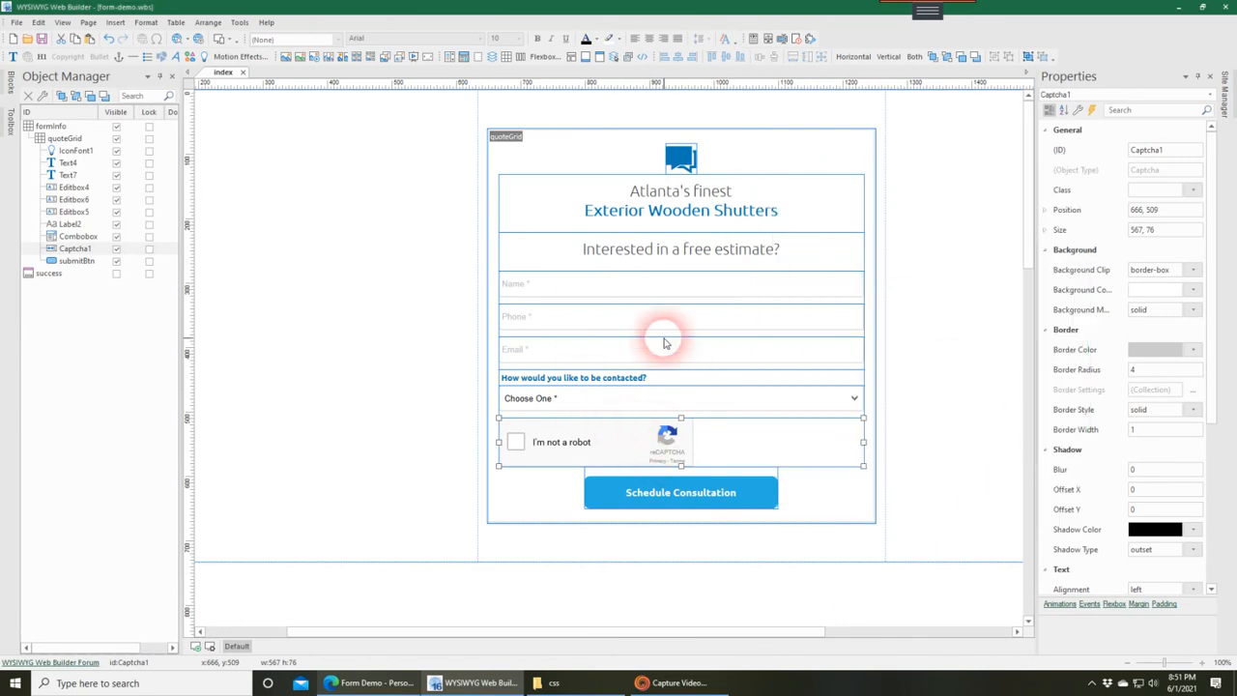
# Make the hidden success dialog visible below the form on the index page
pyautogui.scroll(-1, 664, 343)
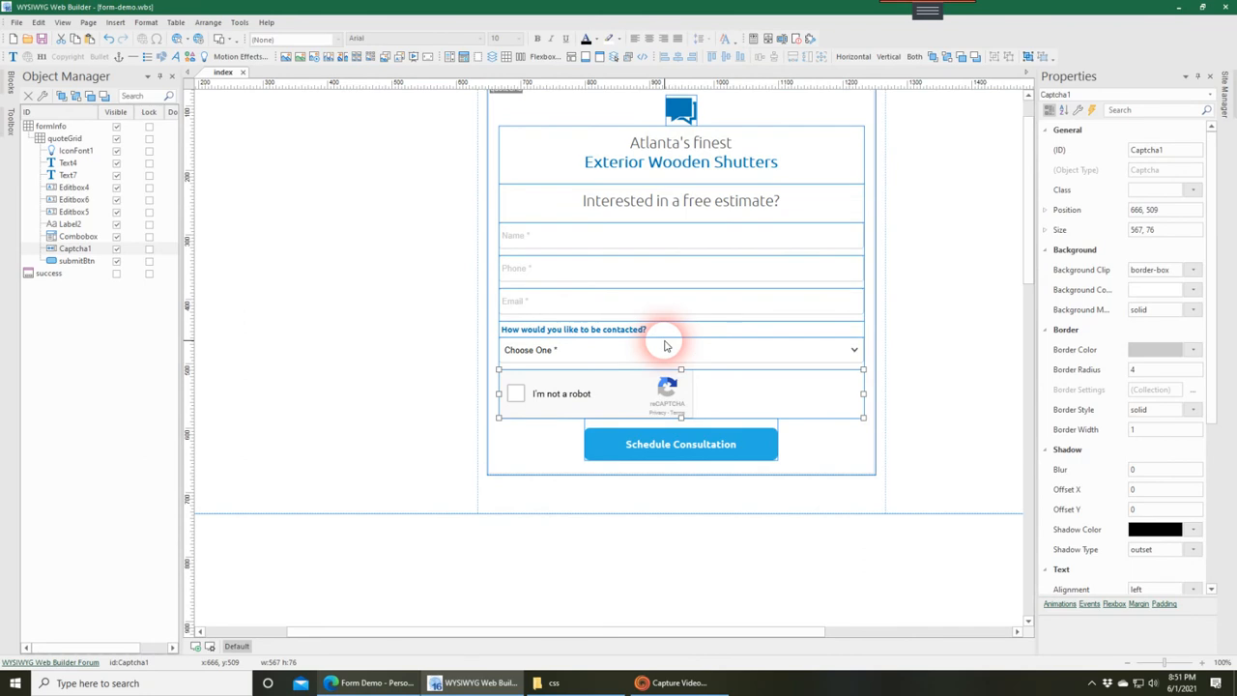
pyautogui.scroll(1, 664, 345)
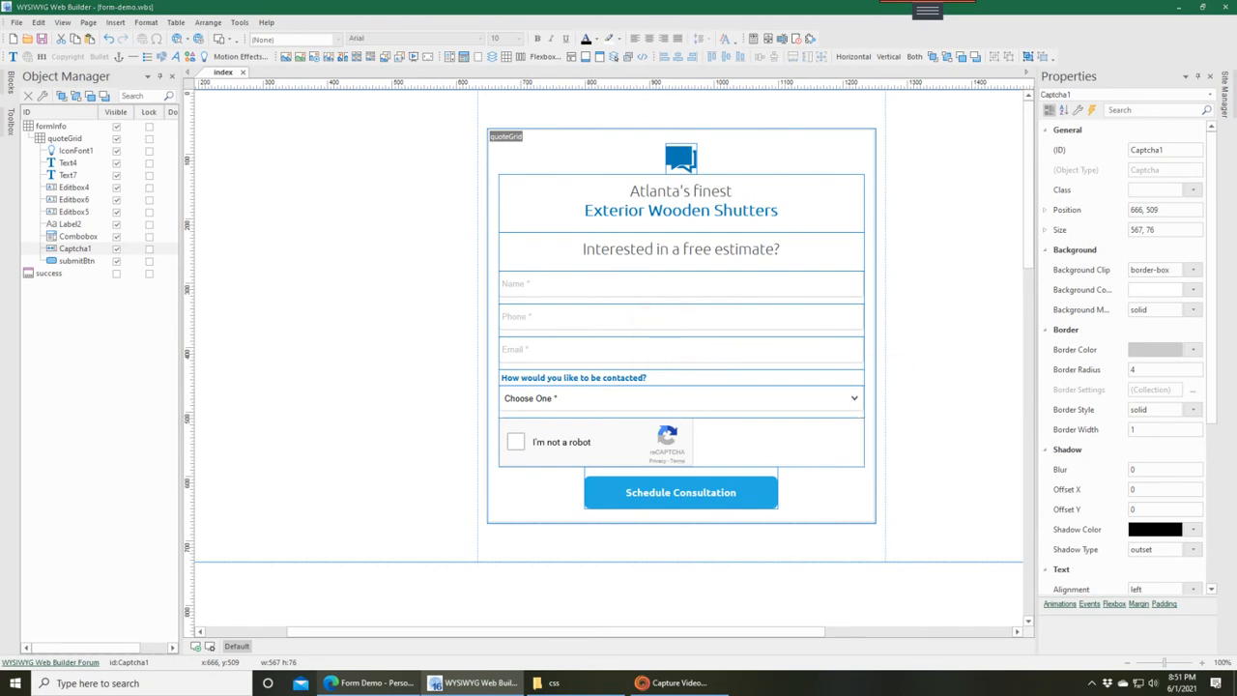
pyautogui.click(690, 490)
pyautogui.scroll(-3, 354, 483)
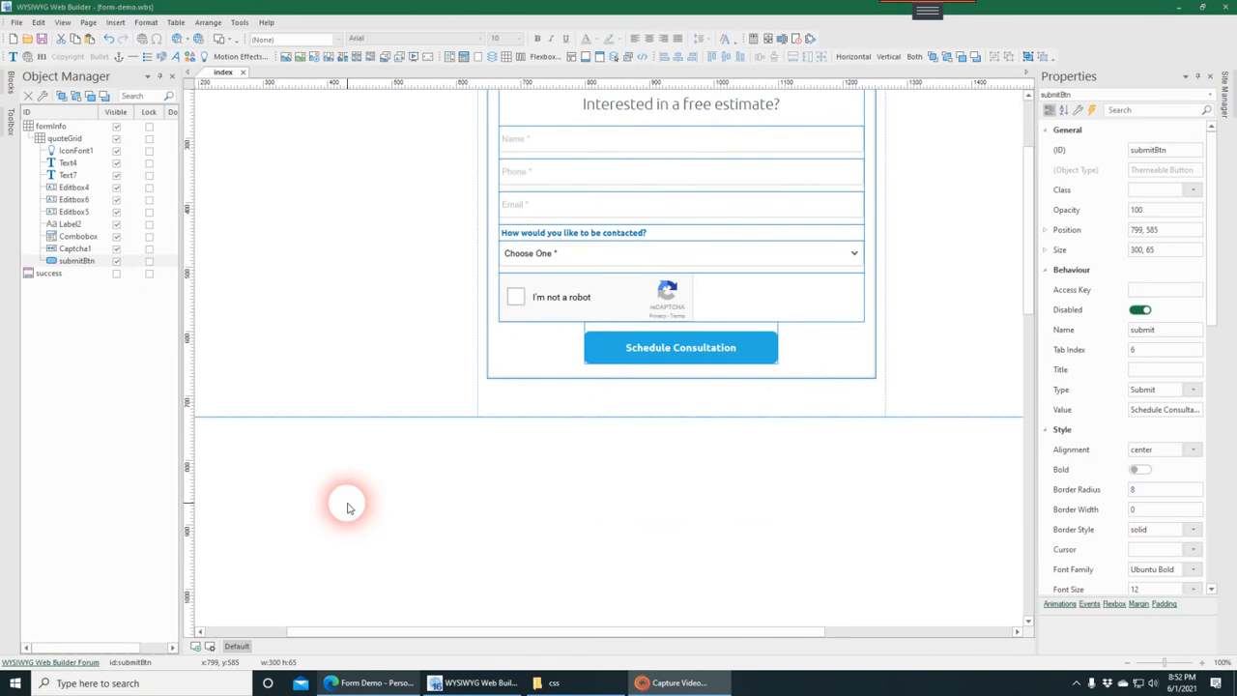
pyautogui.scroll(-3, 318, 464)
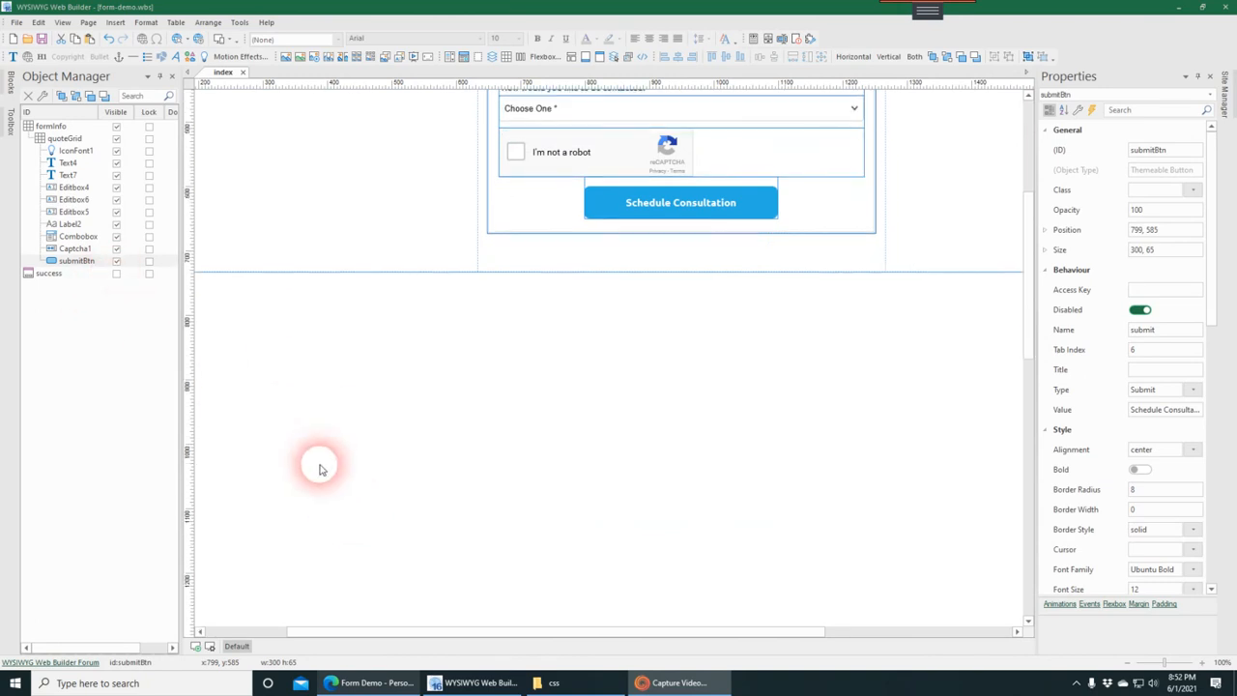
pyautogui.click(116, 272)
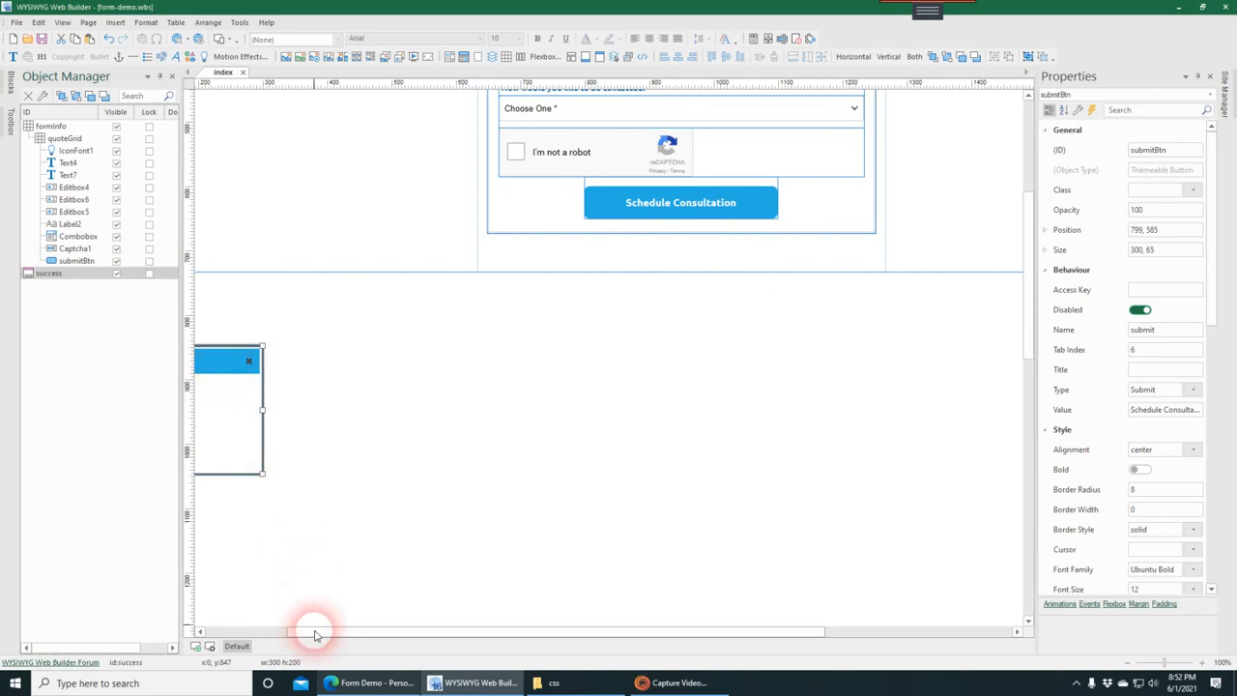
pyautogui.moveTo(313, 632); pyautogui.dragTo(210, 634)
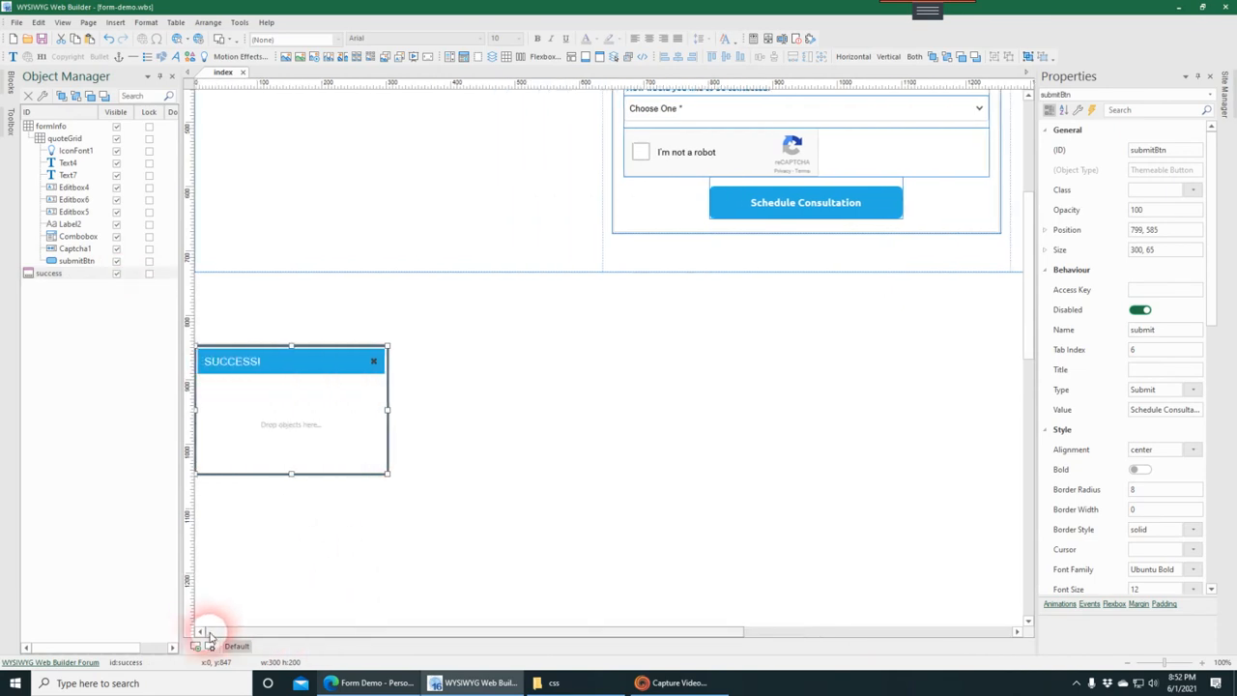
# Review the success dialog's general settings, including title, layout mode and animation, and keep the dialog selected
pyautogui.doubleClick(322, 377)
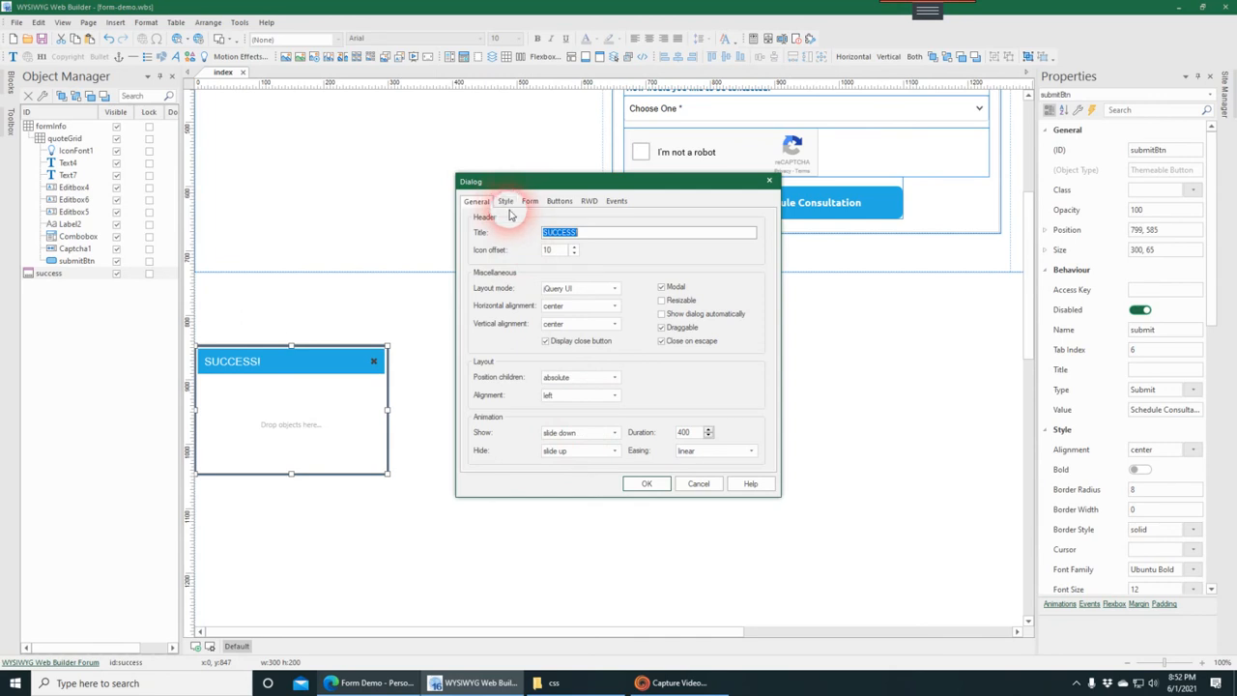
pyautogui.click(699, 485)
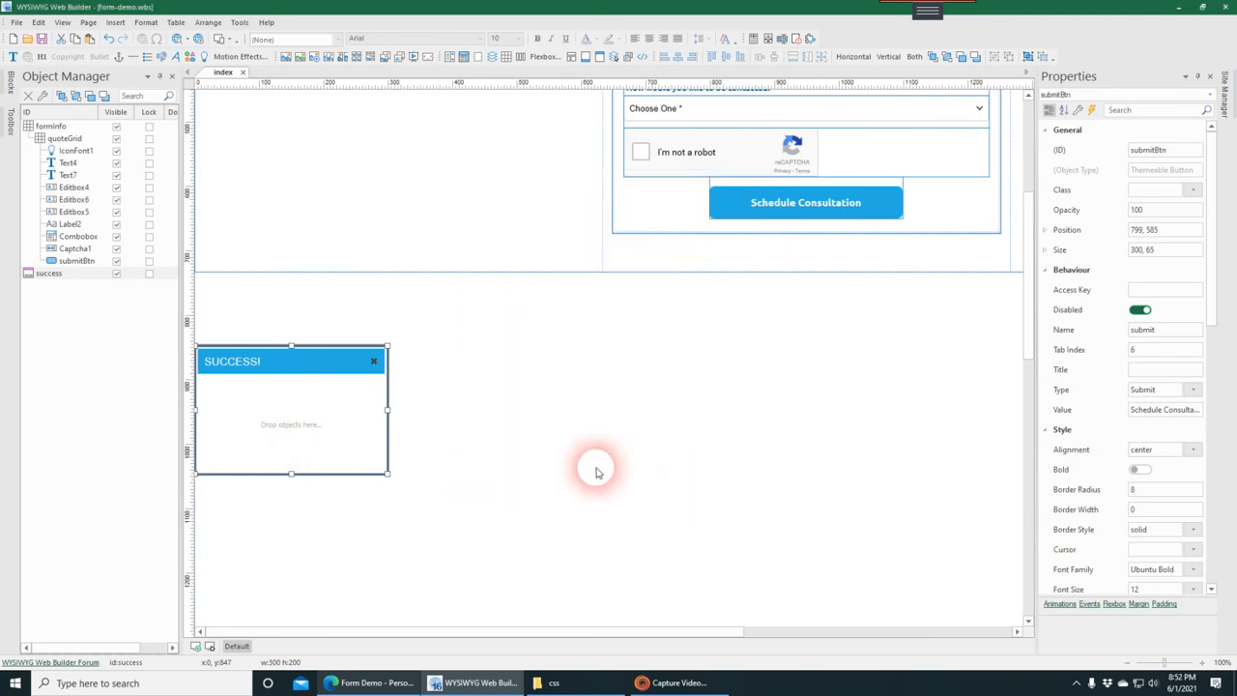
pyautogui.click(248, 409)
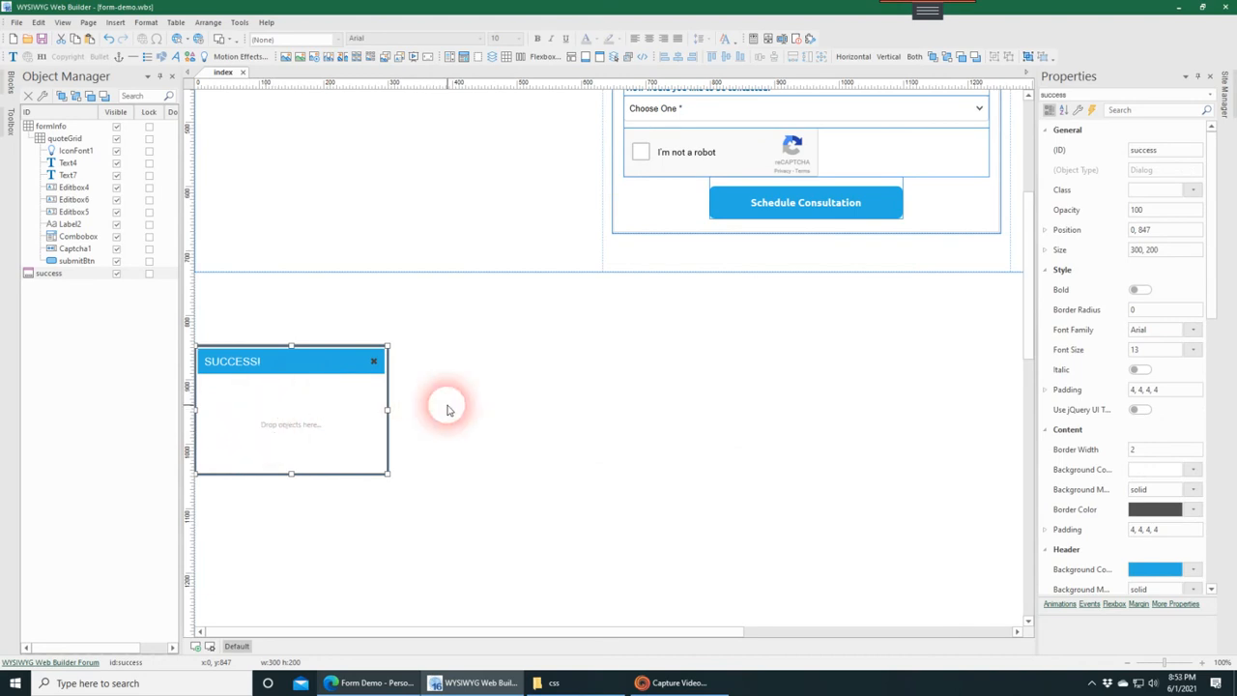
# Inspect the form settings of quoteGrid, including the options for the form target
pyautogui.scroll(3, 745, 397)
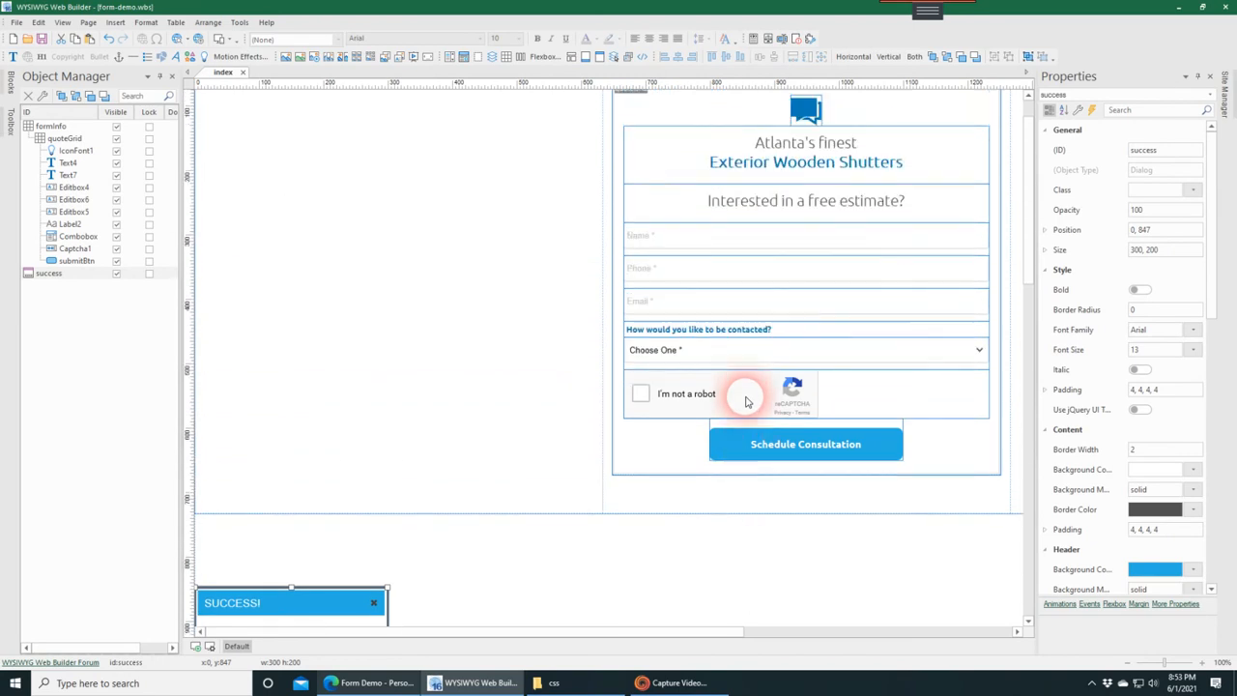
pyautogui.doubleClick(667, 145)
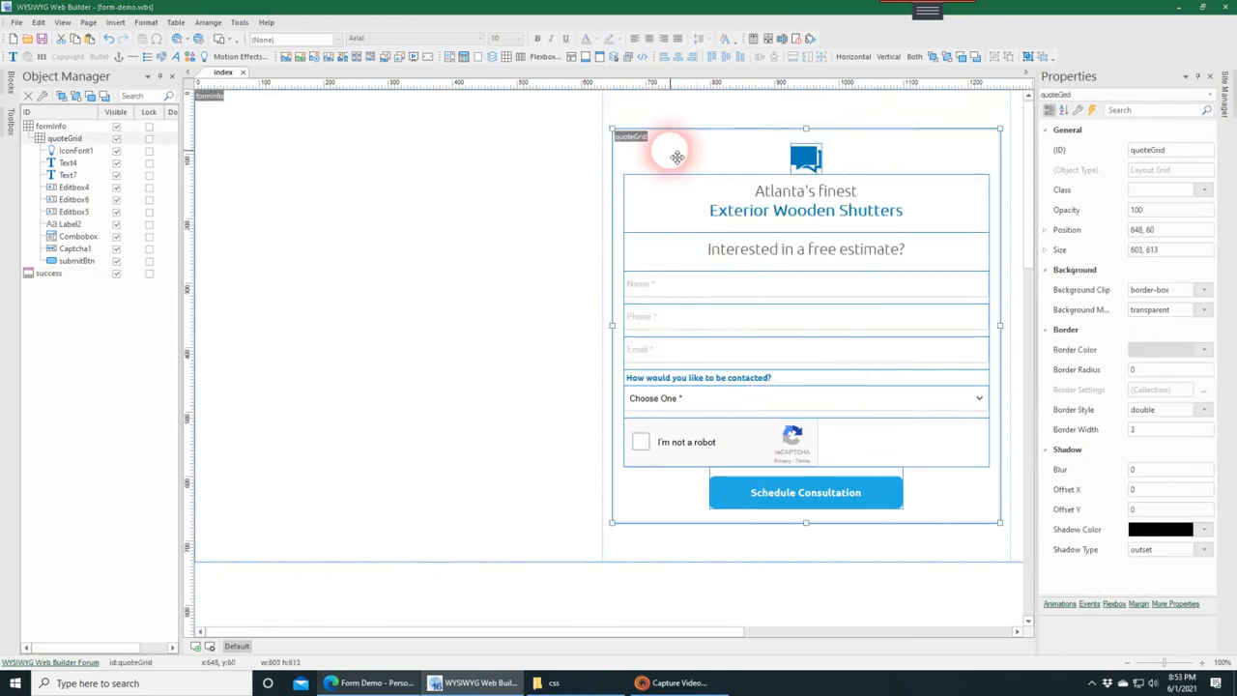
pyautogui.click(530, 183)
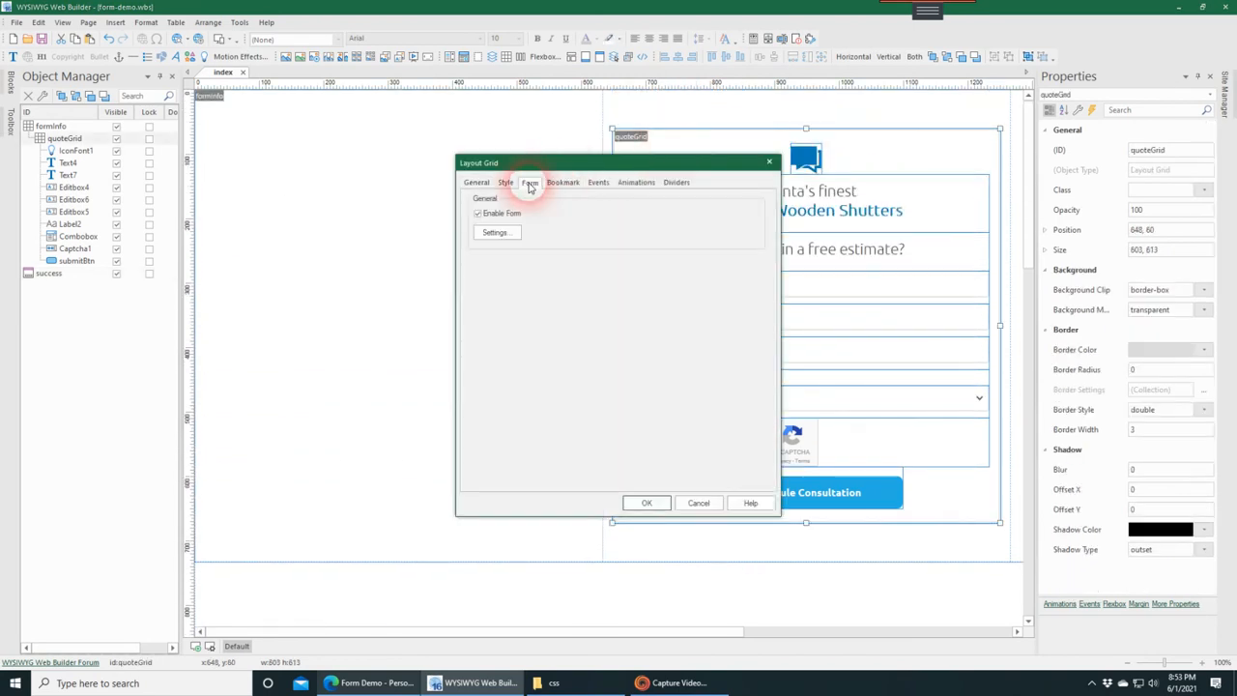
pyautogui.click(494, 233)
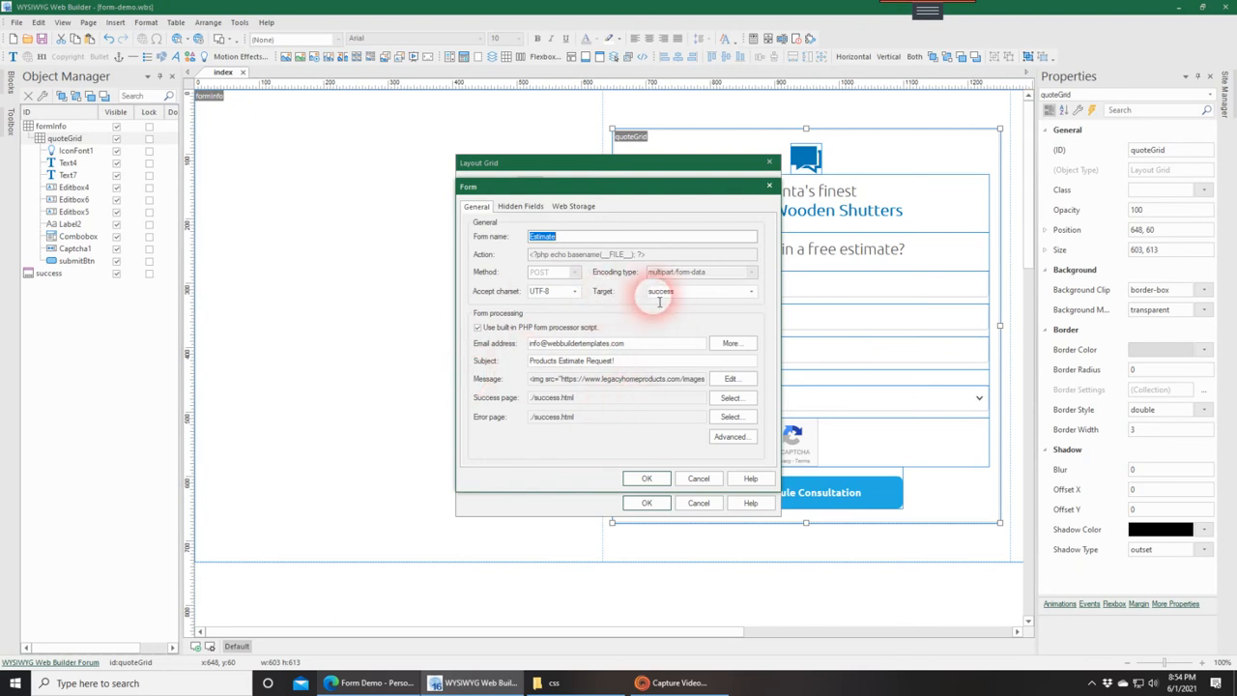
pyautogui.click(751, 292)
pyautogui.click(751, 294)
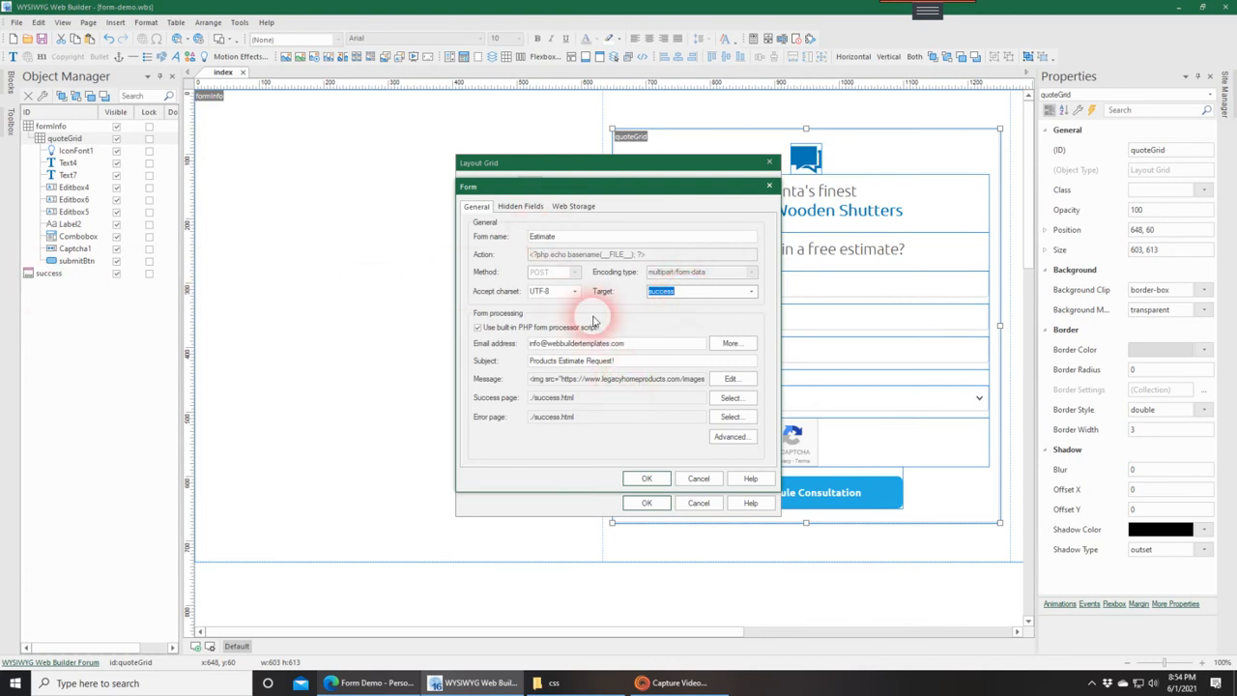
# Check quoteGrid's advanced form processor properties from CSV through auto responder, mail engine and miscellaneous, and leave the form settings without saving
pyautogui.click(732, 437)
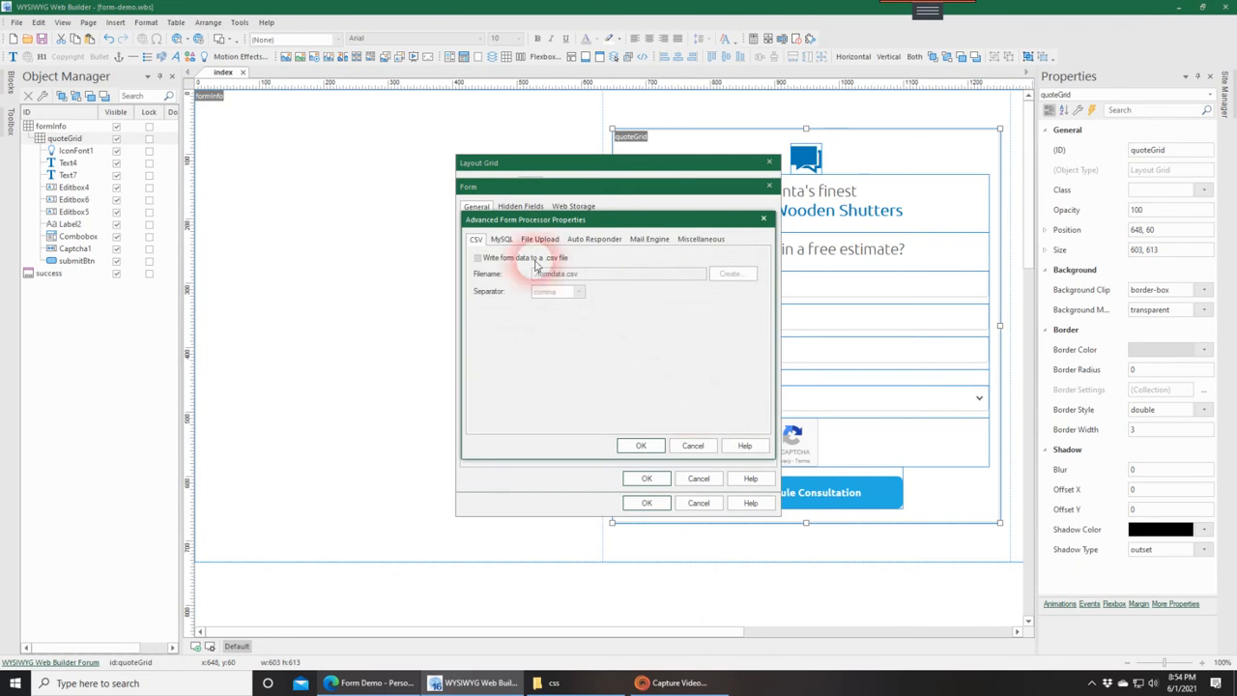
pyautogui.click(503, 241)
pyautogui.click(539, 239)
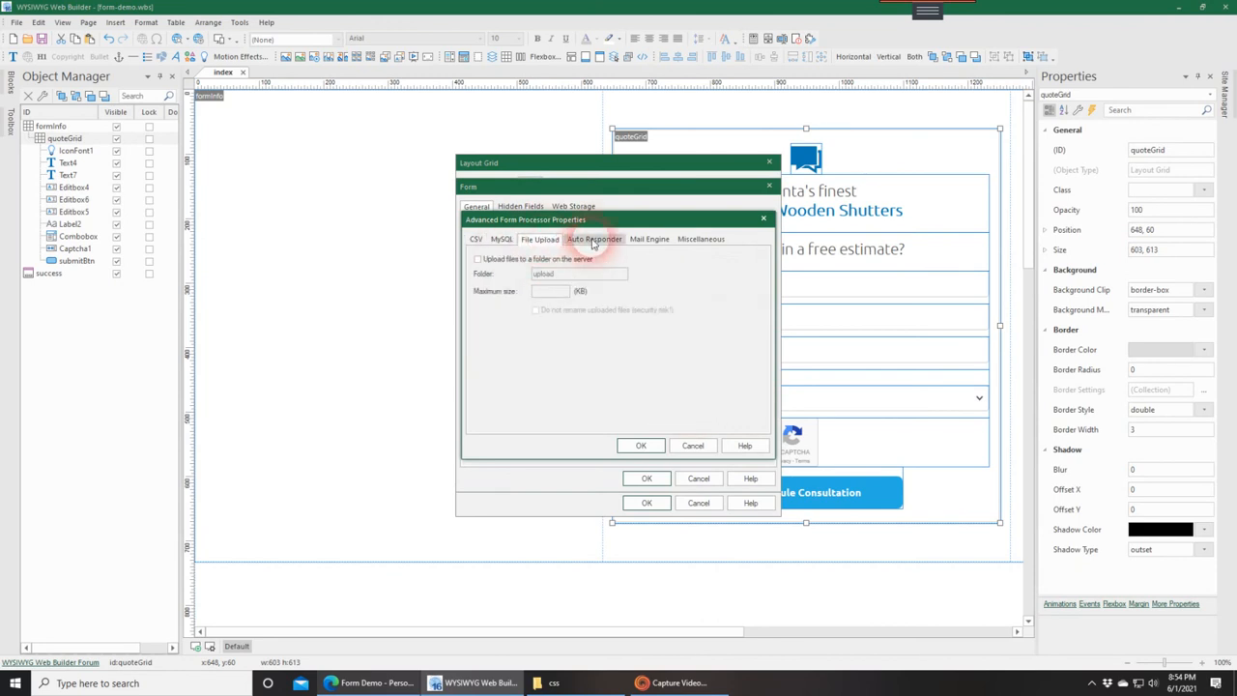
pyautogui.click(594, 241)
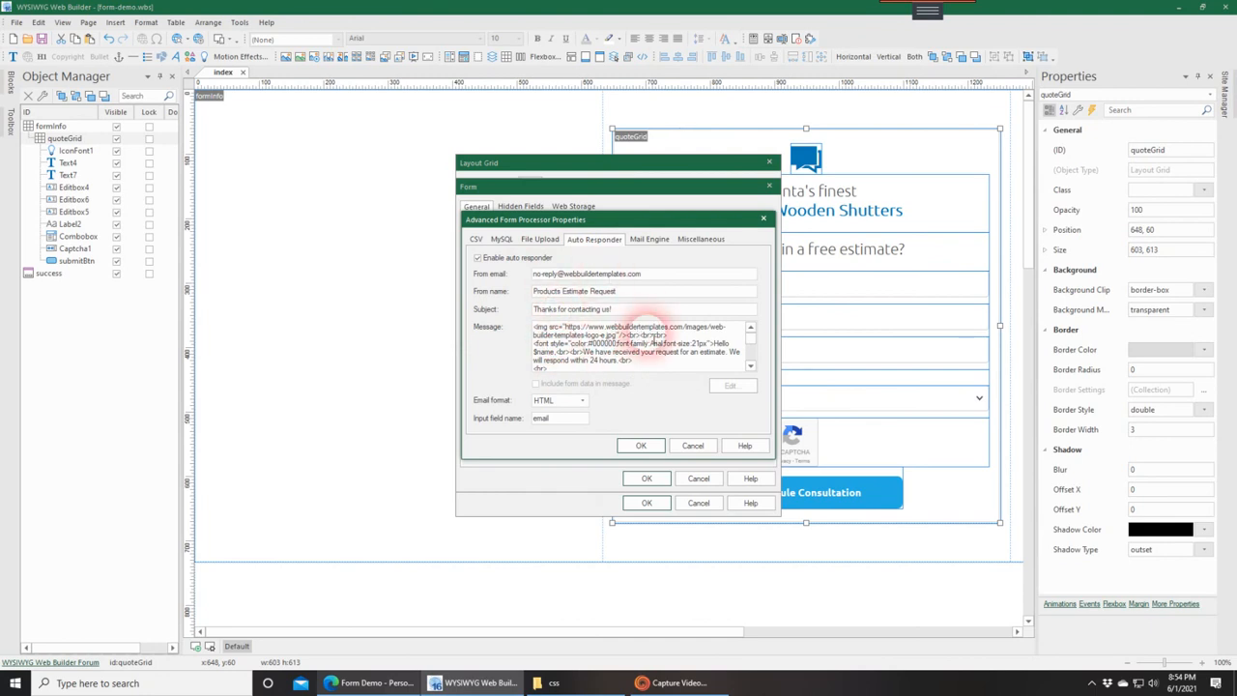
pyautogui.click(645, 242)
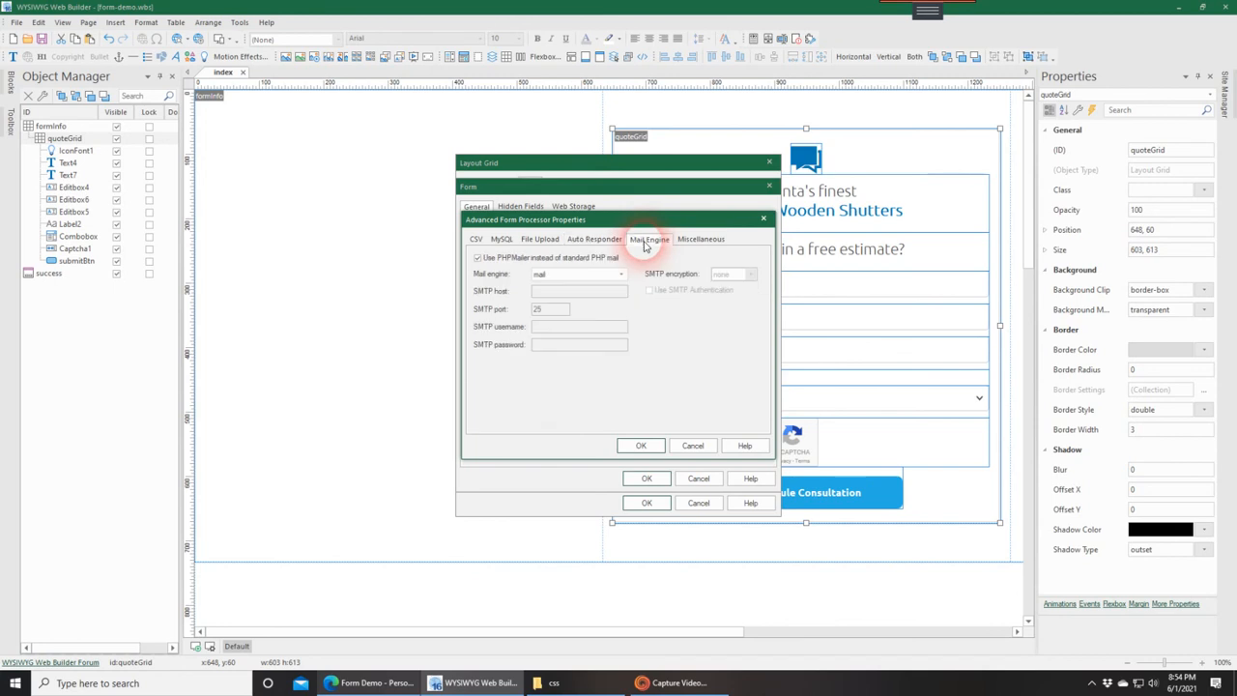
pyautogui.click(705, 239)
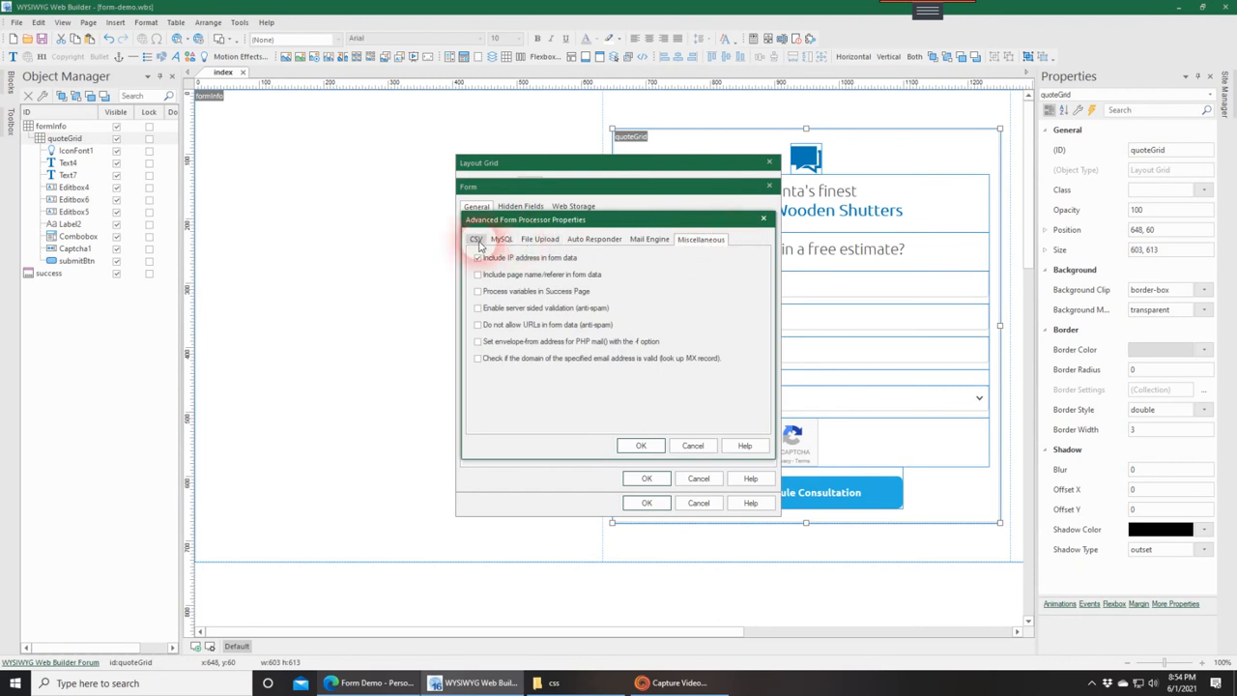
pyautogui.click(682, 447)
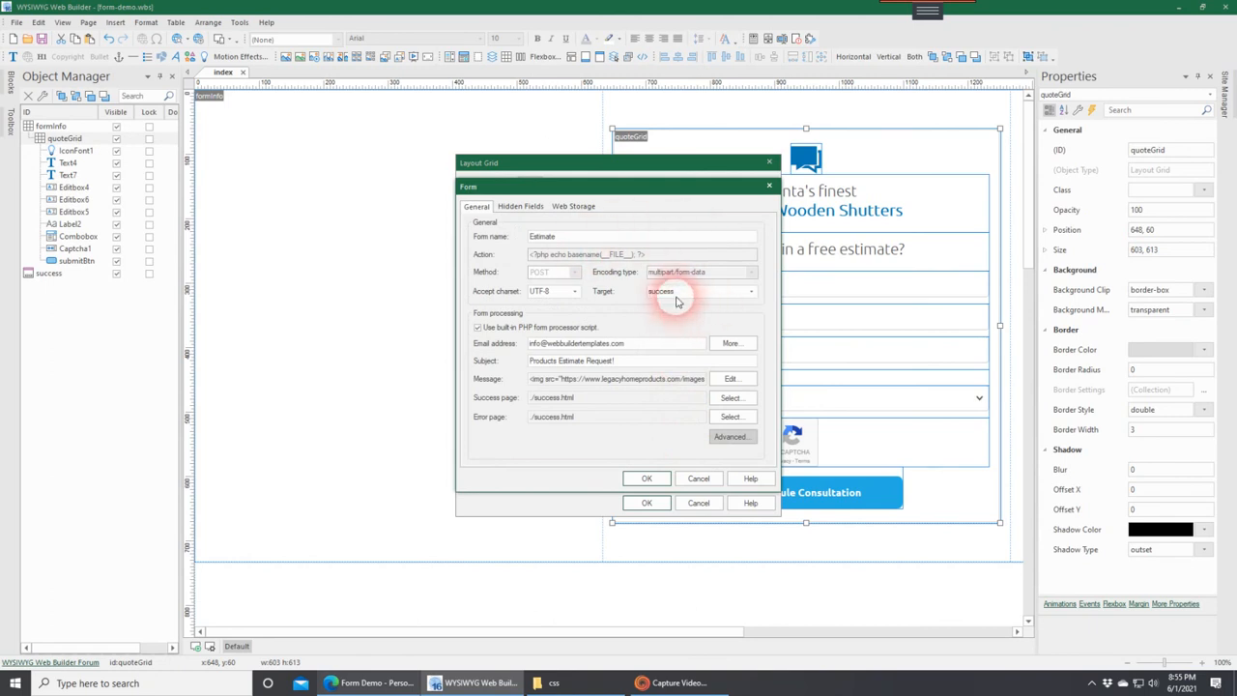
pyautogui.click(698, 478)
pyautogui.click(698, 504)
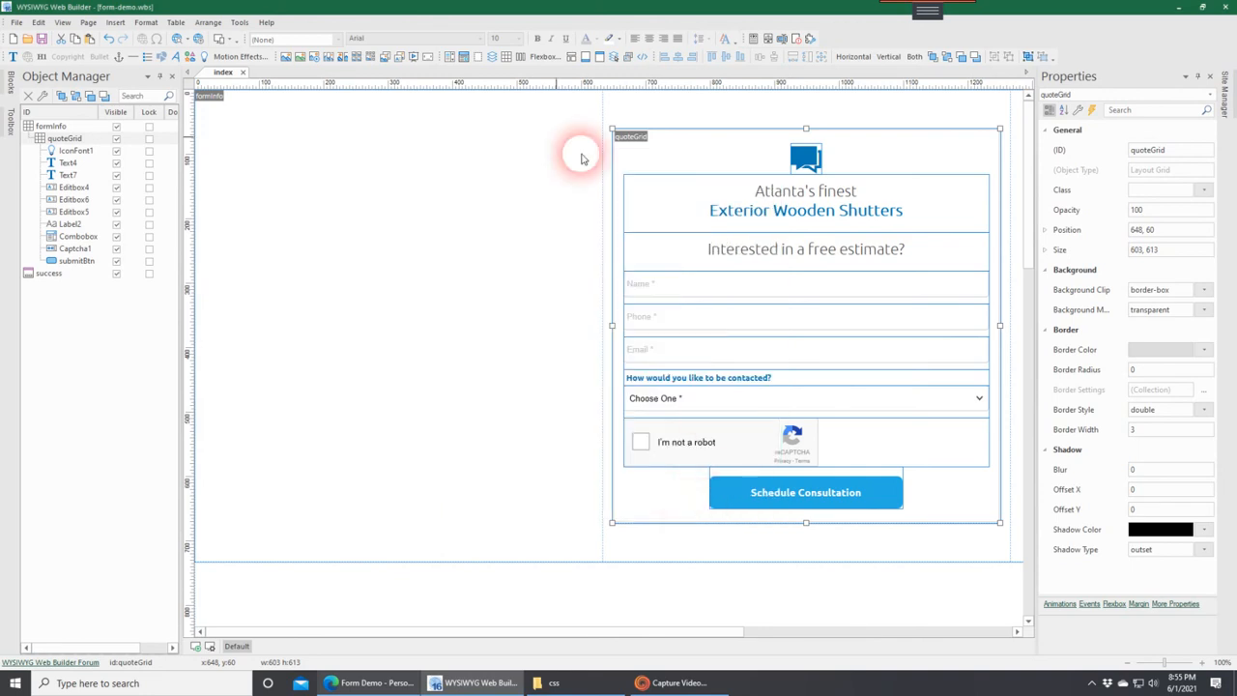
# Open the success page from the site structure to view its thank-you message, and return to the index page
pyautogui.moveTo(1225, 110)
pyautogui.doubleClick(1114, 132)
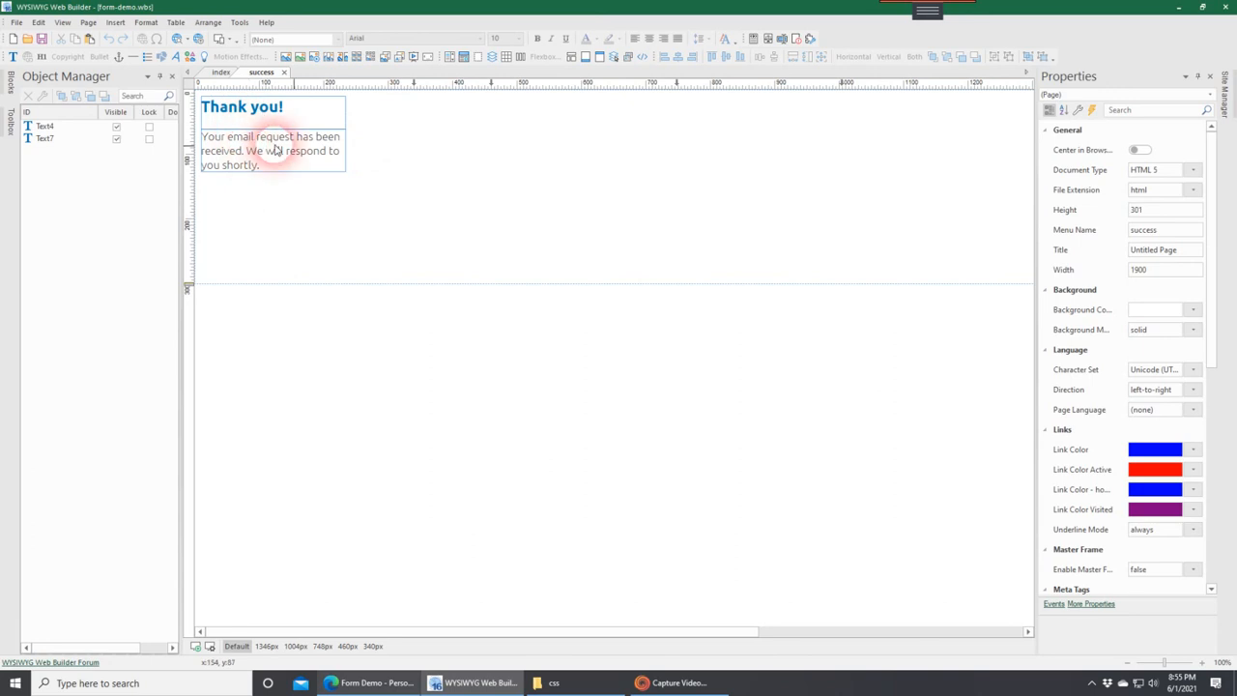
pyautogui.click(222, 73)
# Open the success dialog's events and inspect the close event that resets the quoteGrid form
pyautogui.scroll(-5, 475, 315)
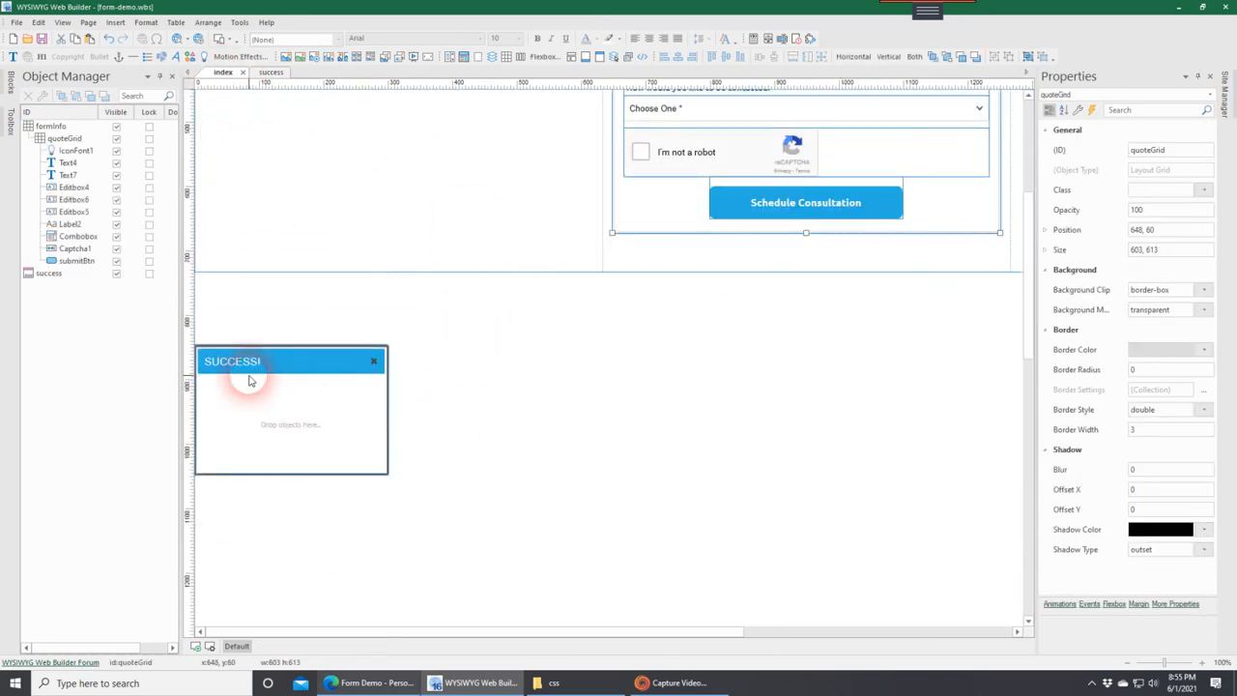
pyautogui.doubleClick(308, 379)
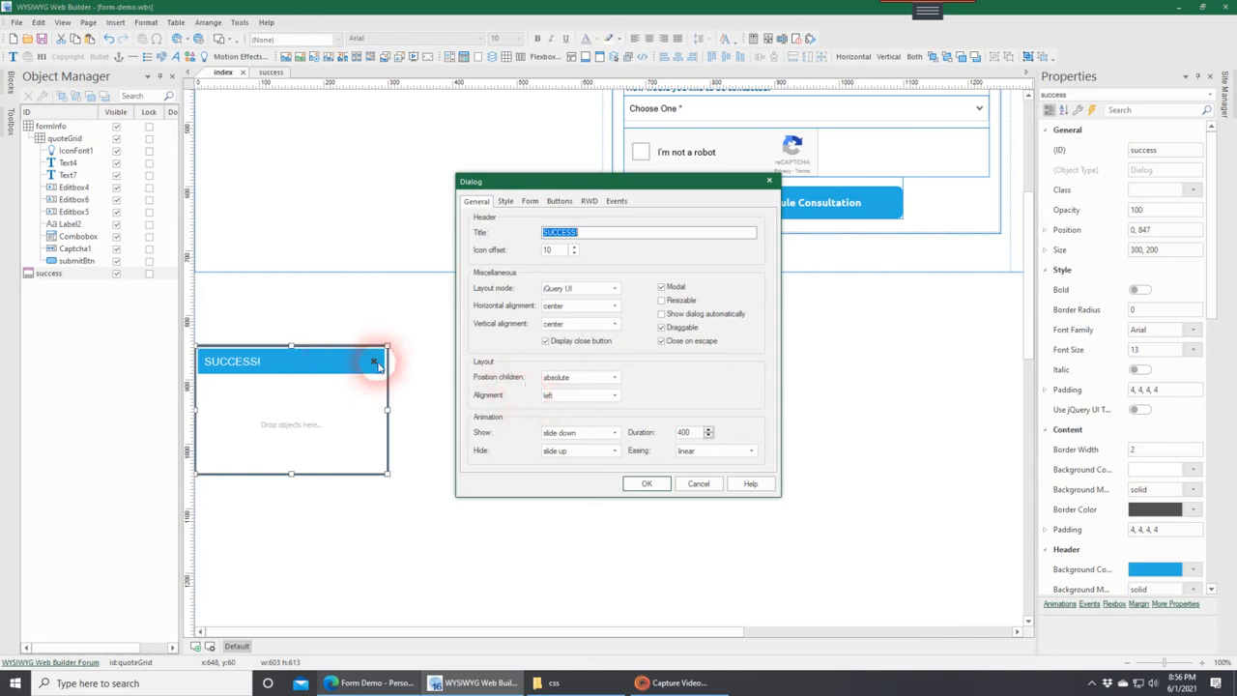
pyautogui.moveTo(652, 182); pyautogui.dragTo(656, 295)
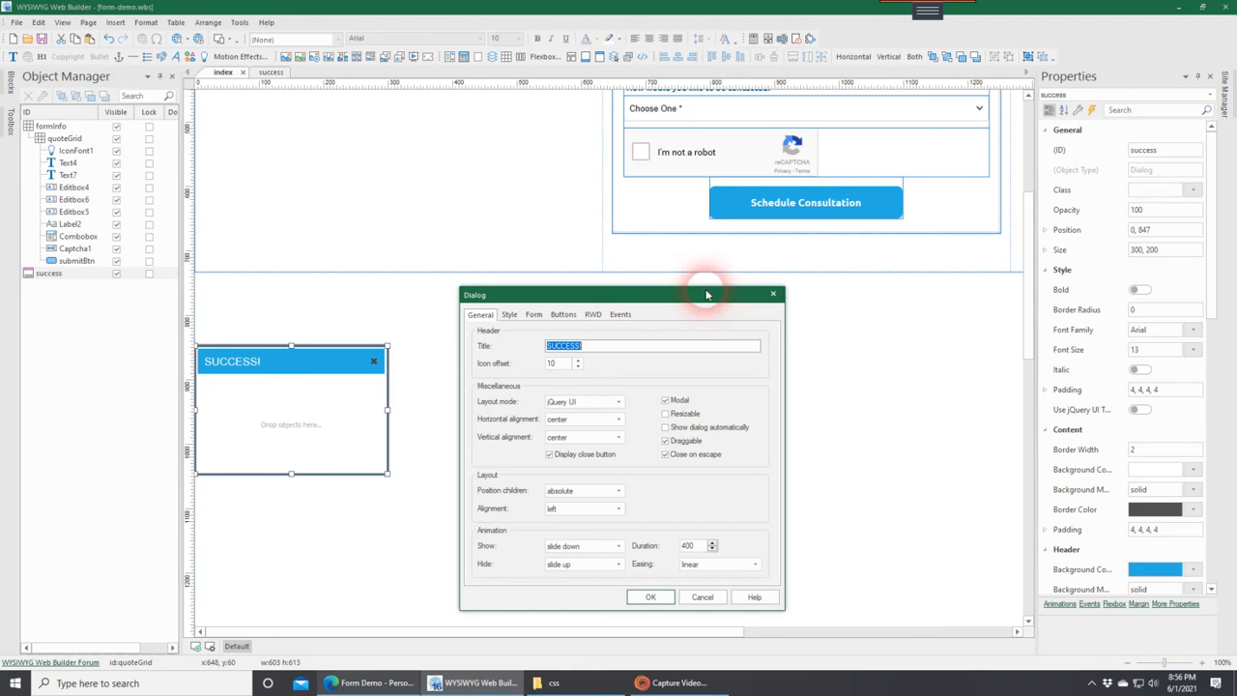
pyautogui.moveTo(706, 294); pyautogui.dragTo(721, 259)
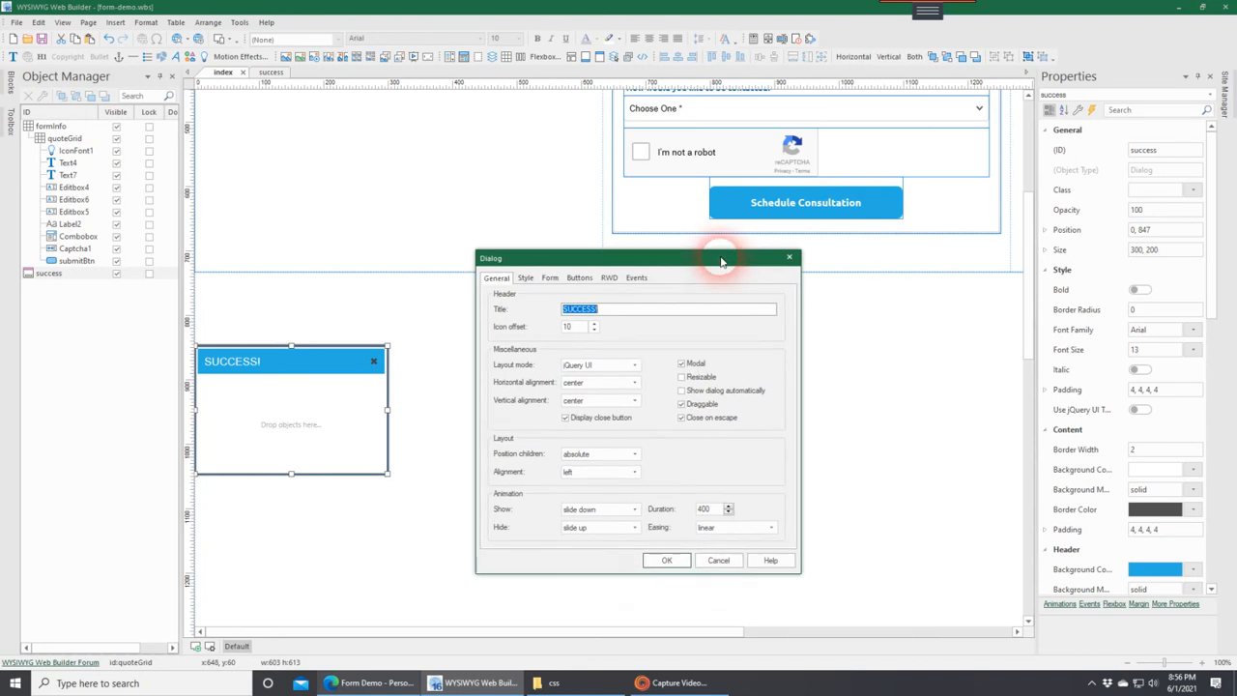
pyautogui.click(635, 278)
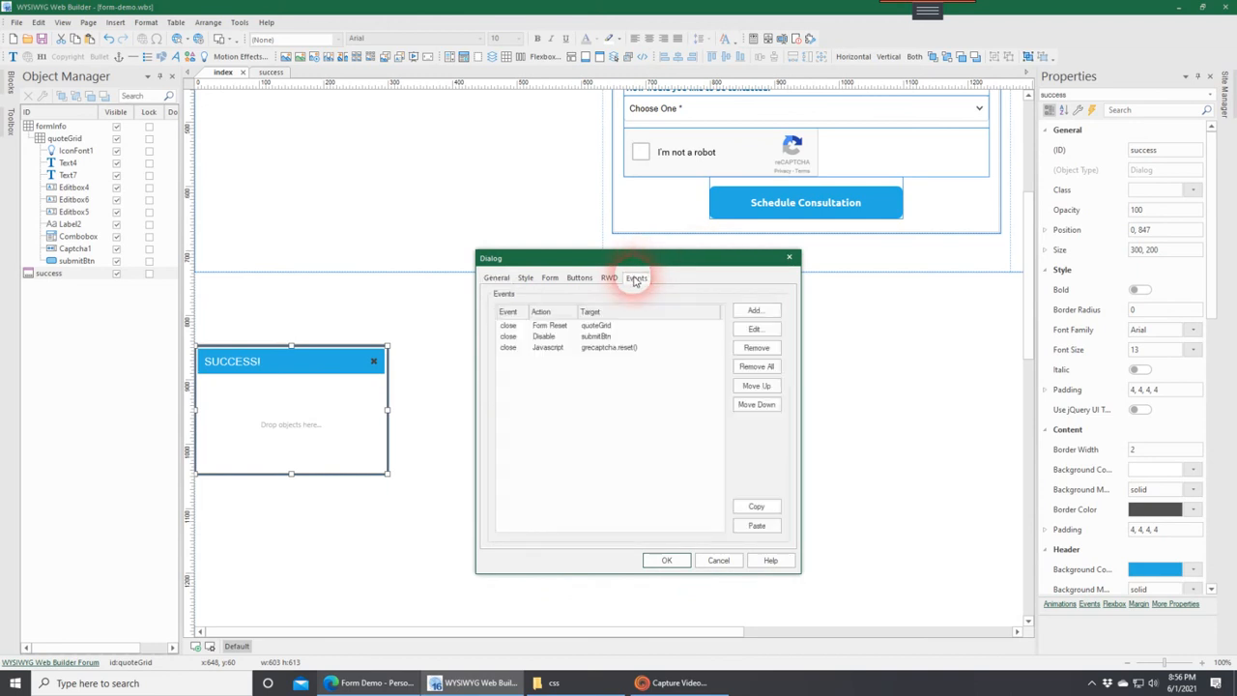
pyautogui.click(595, 327)
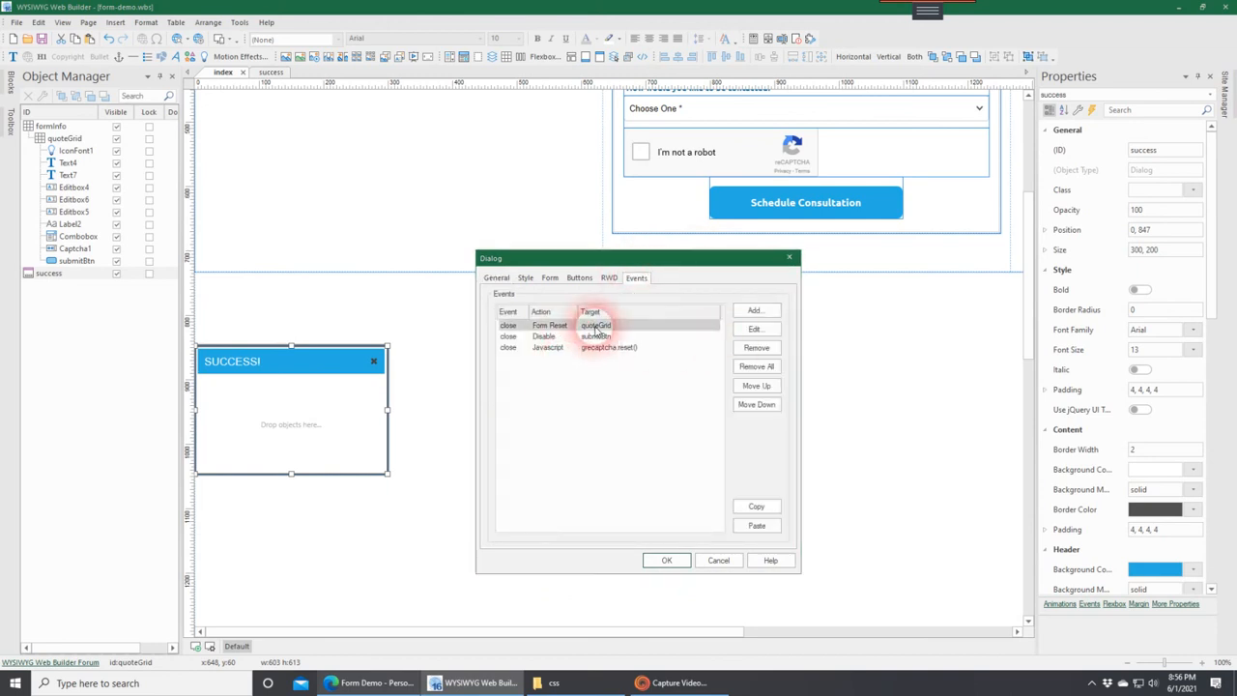
pyautogui.doubleClick(595, 326)
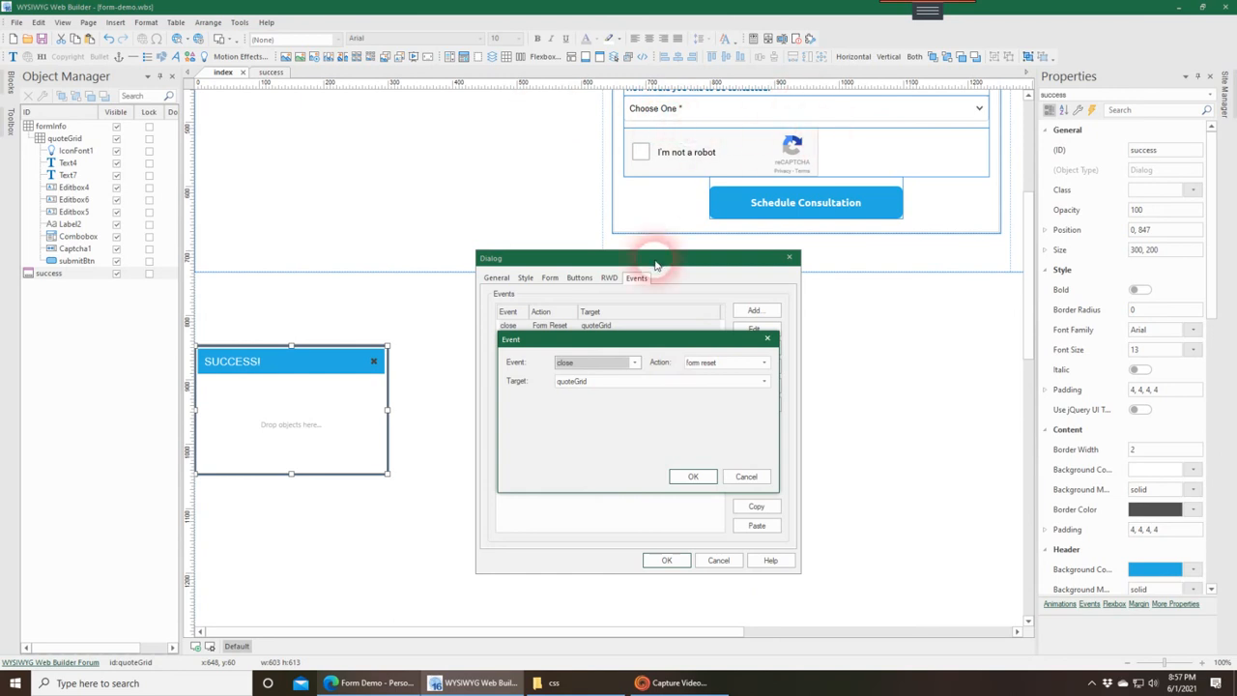
pyautogui.click(693, 477)
# Inspect the success dialog's close event that disables submitBtn, and leave it without saving
pyautogui.click(560, 338)
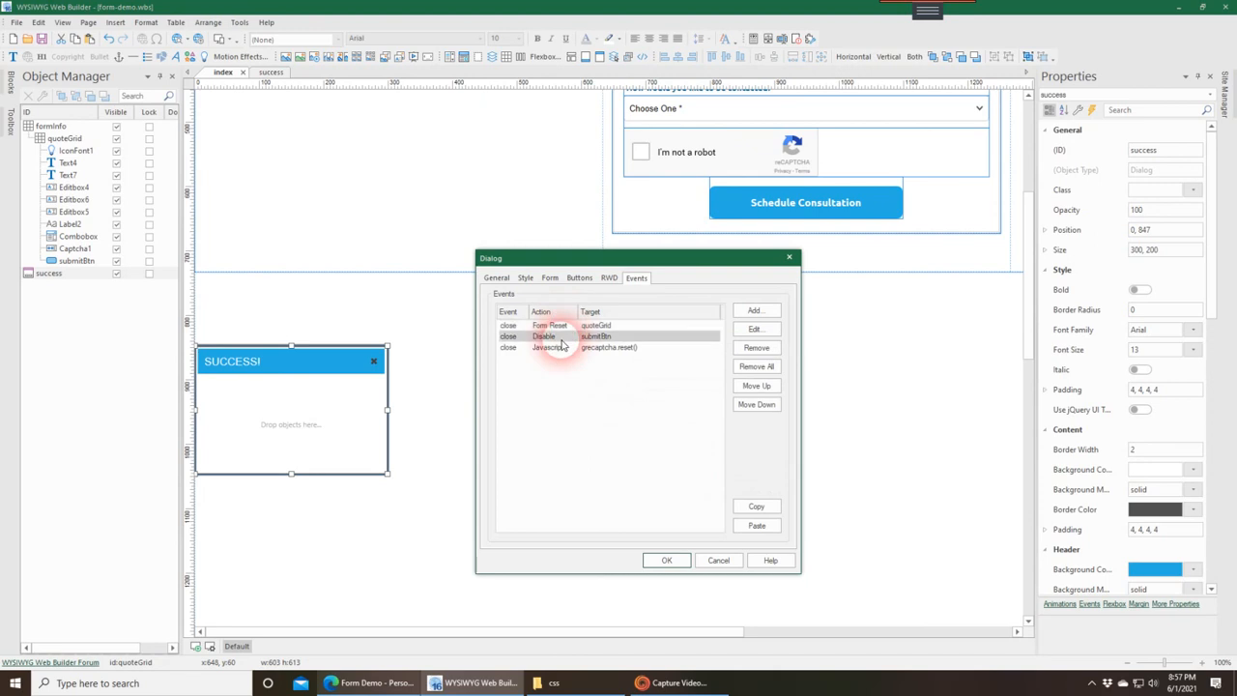
pyautogui.doubleClick(560, 338)
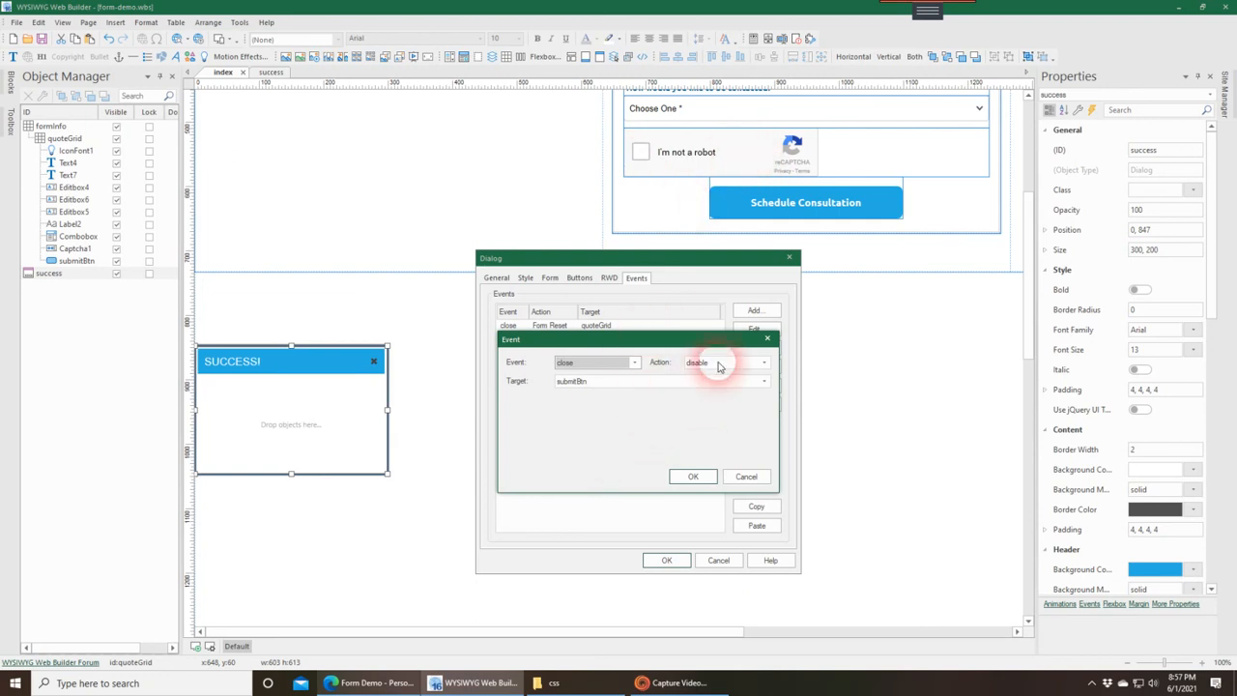
pyautogui.click(745, 477)
# Inspect the close event that runs grecaptcha.reset(), including the available actions, and keep run javascript as its action
pyautogui.click(578, 350)
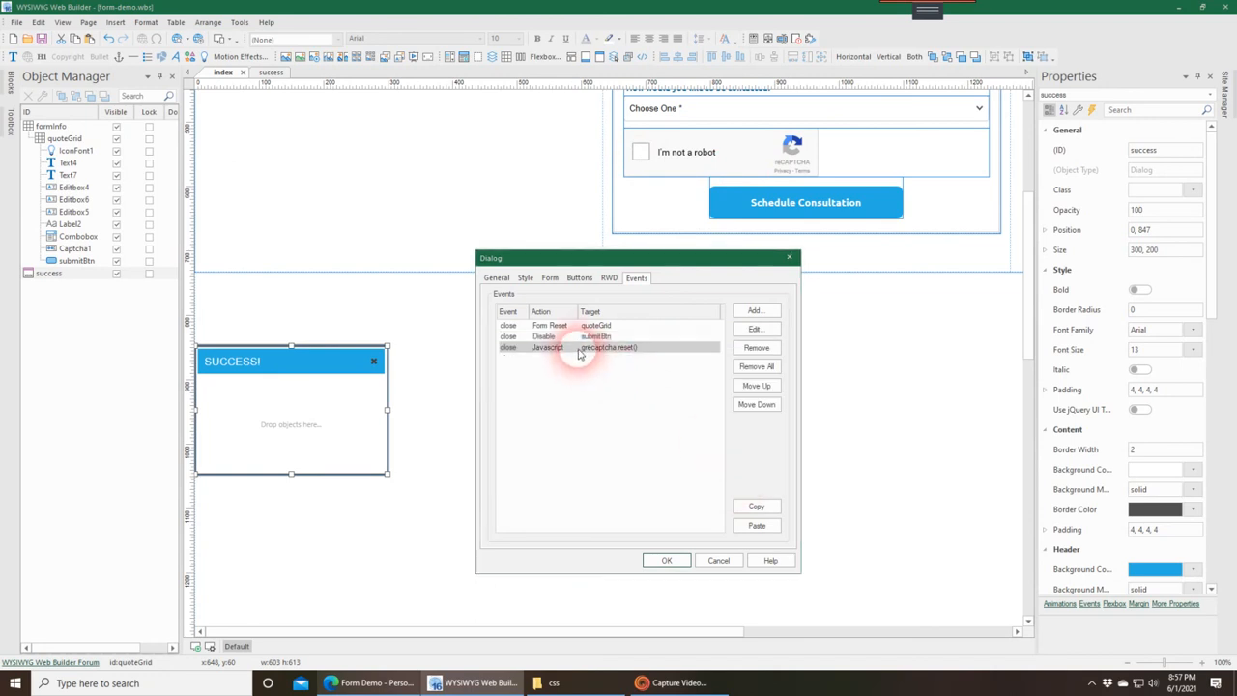
pyautogui.doubleClick(663, 348)
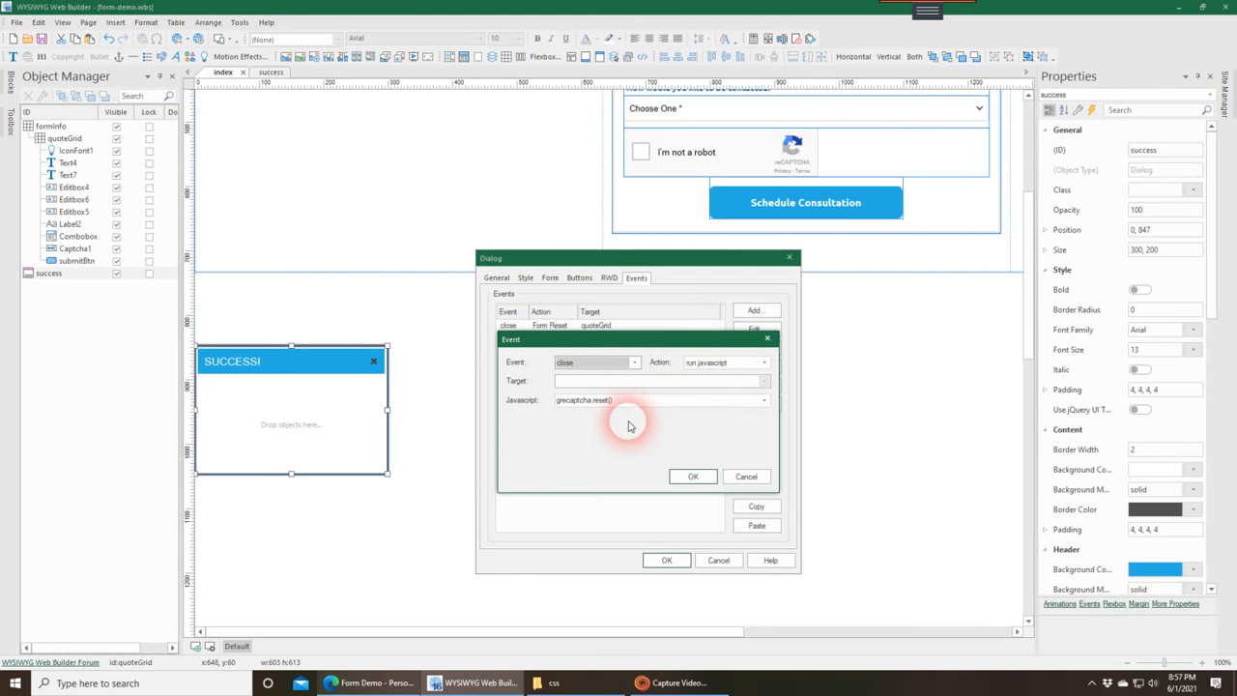
pyautogui.click(583, 363)
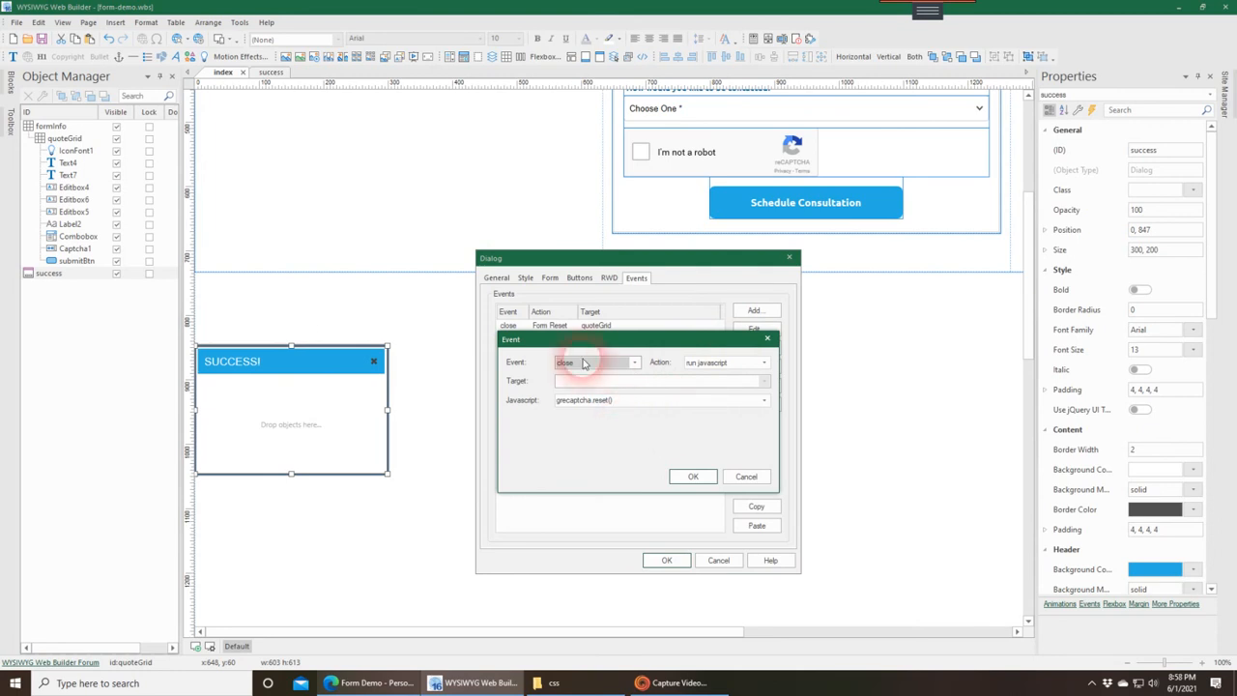
pyautogui.click(759, 365)
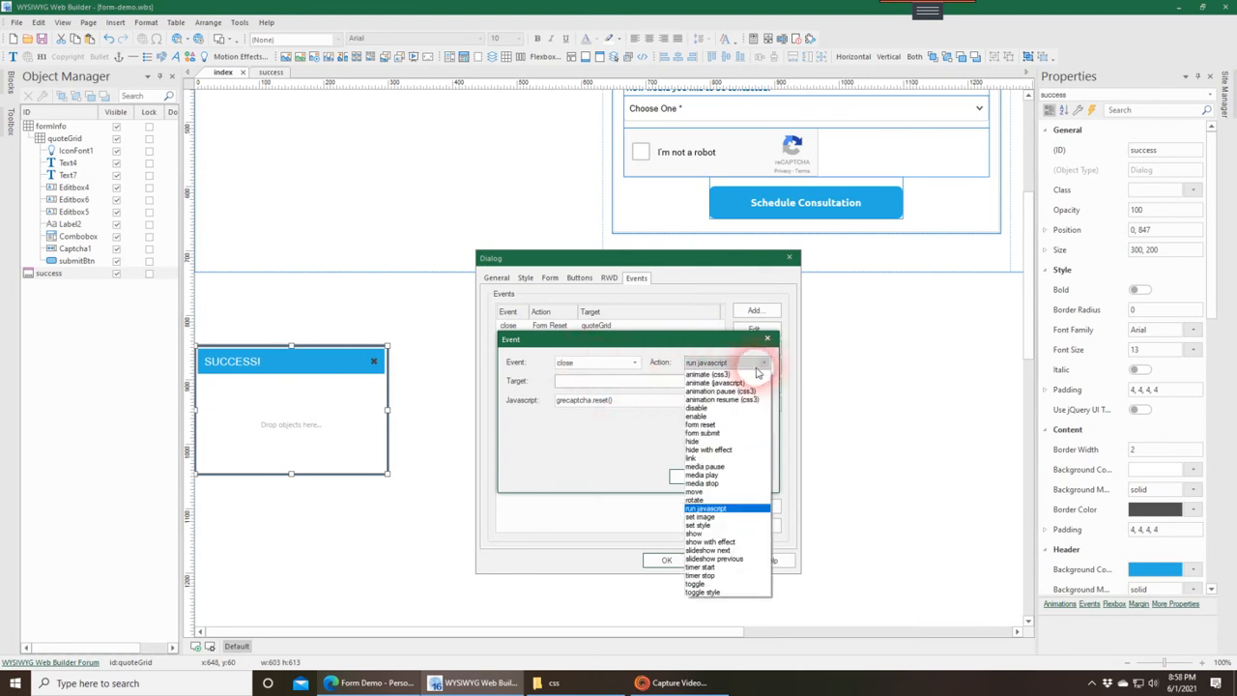
pyautogui.click(710, 507)
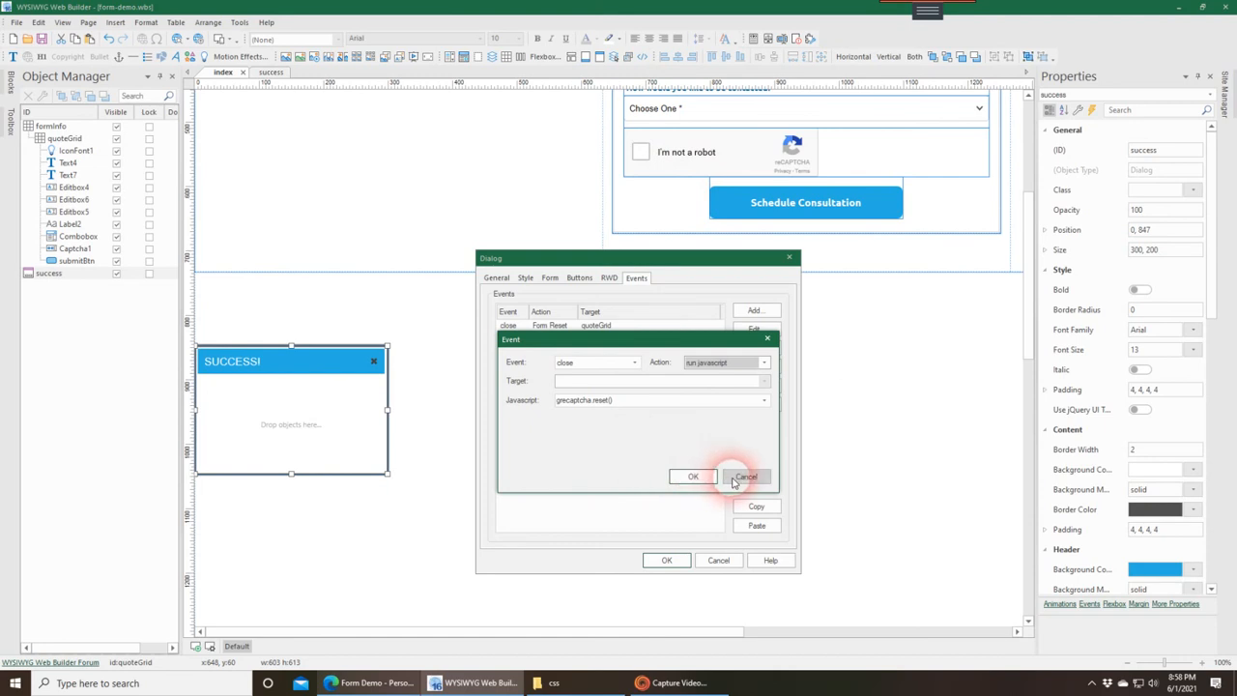
pyautogui.click(693, 476)
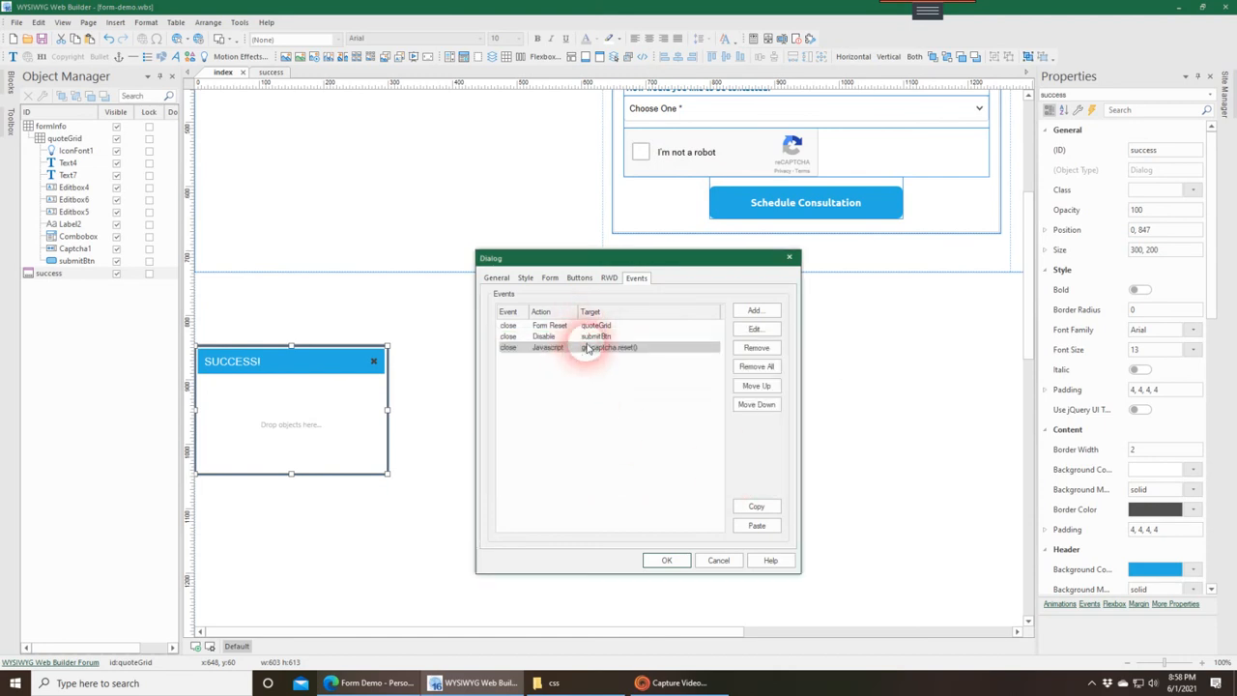
# Review the success dialog's style, form, buttons, responsive and general settings, and leave them without saving
pyautogui.click(497, 278)
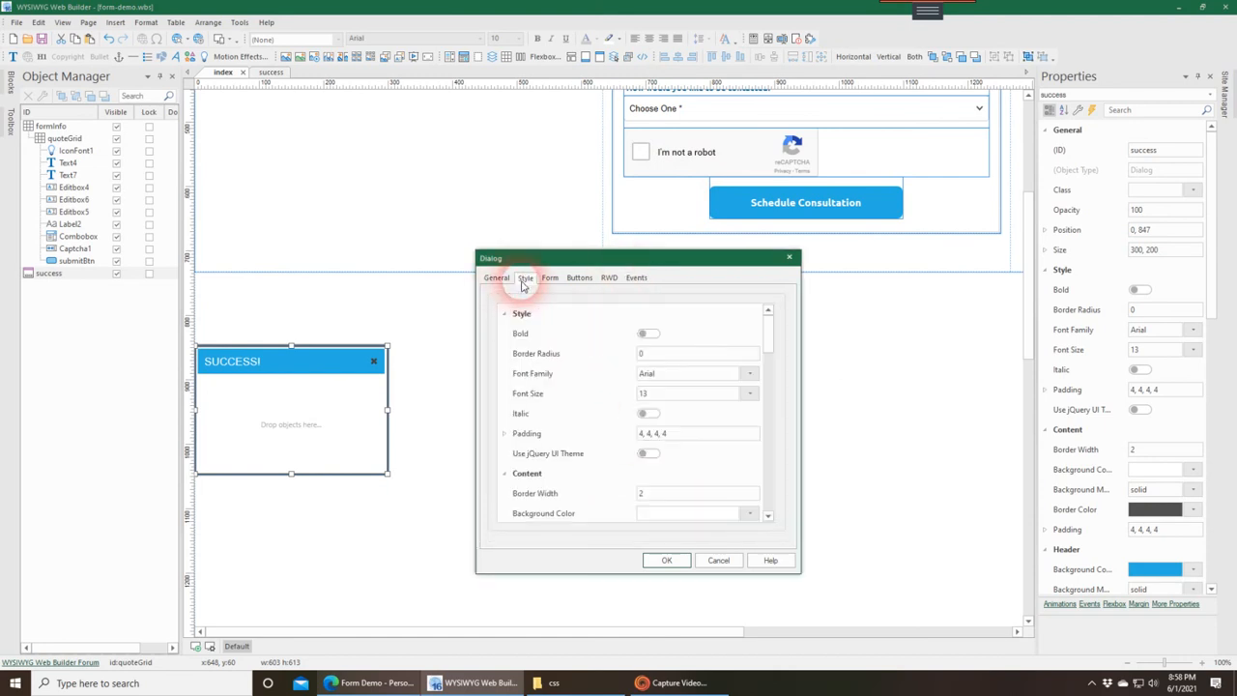
pyautogui.click(550, 279)
pyautogui.click(579, 278)
pyautogui.click(609, 279)
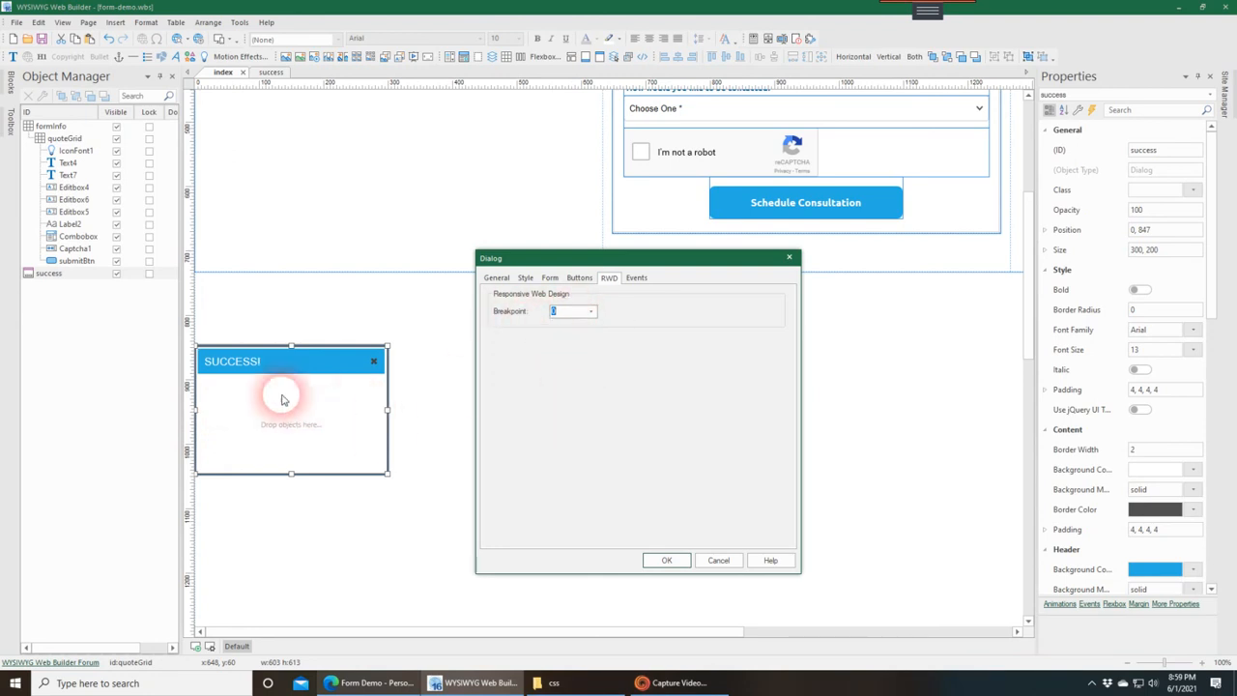
pyautogui.click(496, 277)
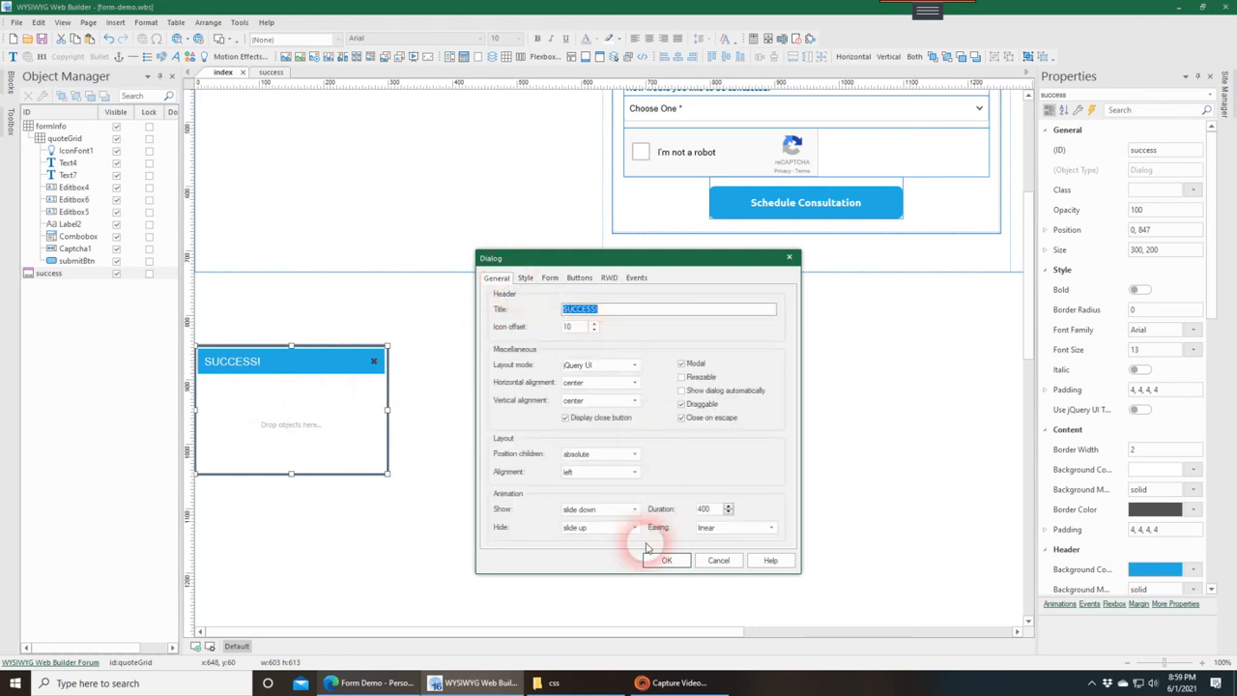
pyautogui.click(718, 562)
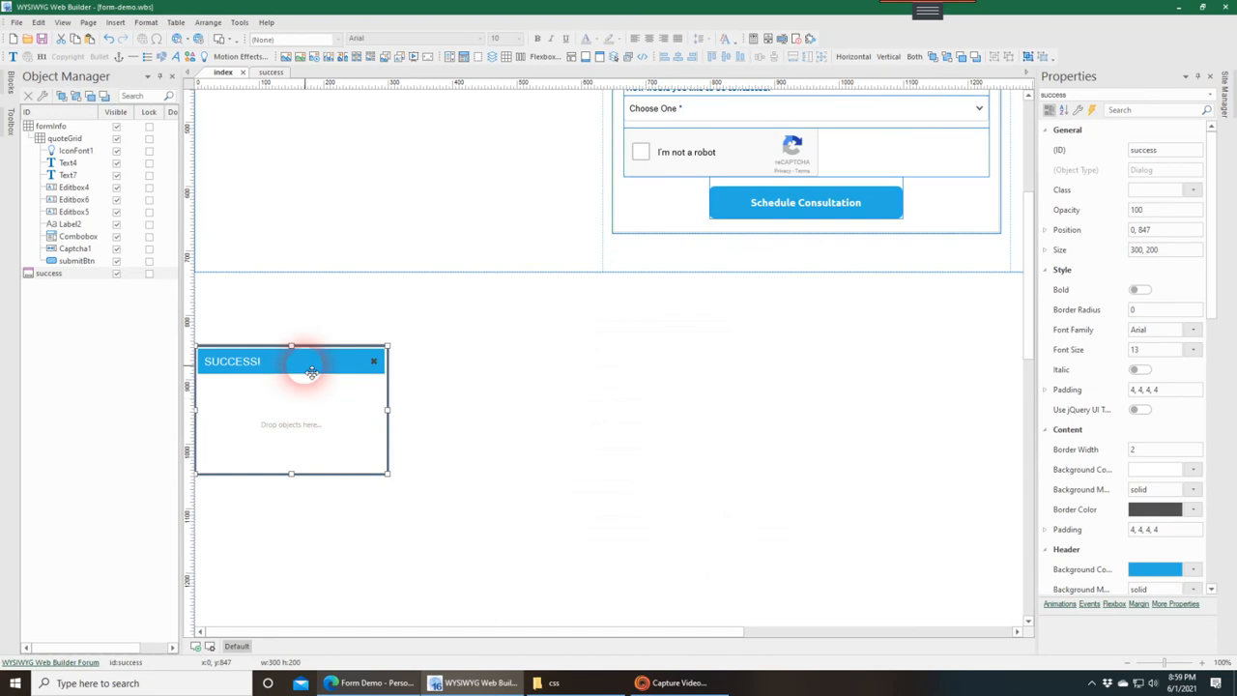
# Hide the success dialog in the page layout and check the index page's general properties, including its file extension
pyautogui.click(116, 275)
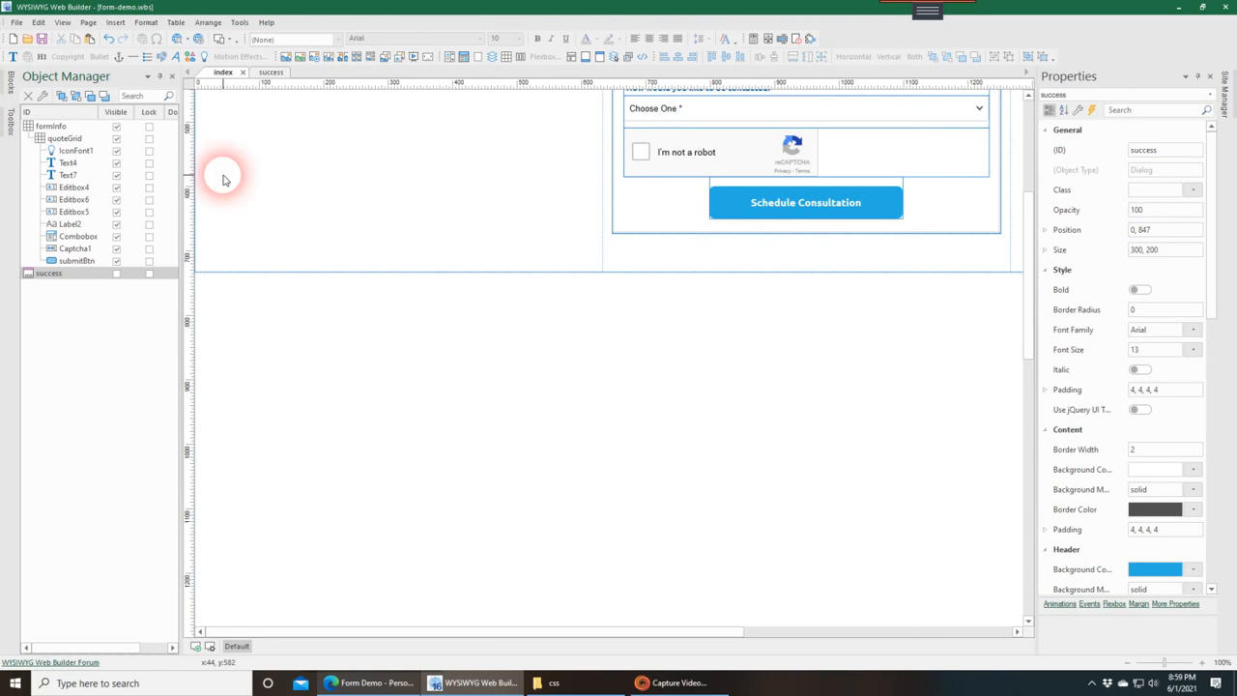
pyautogui.click(86, 24)
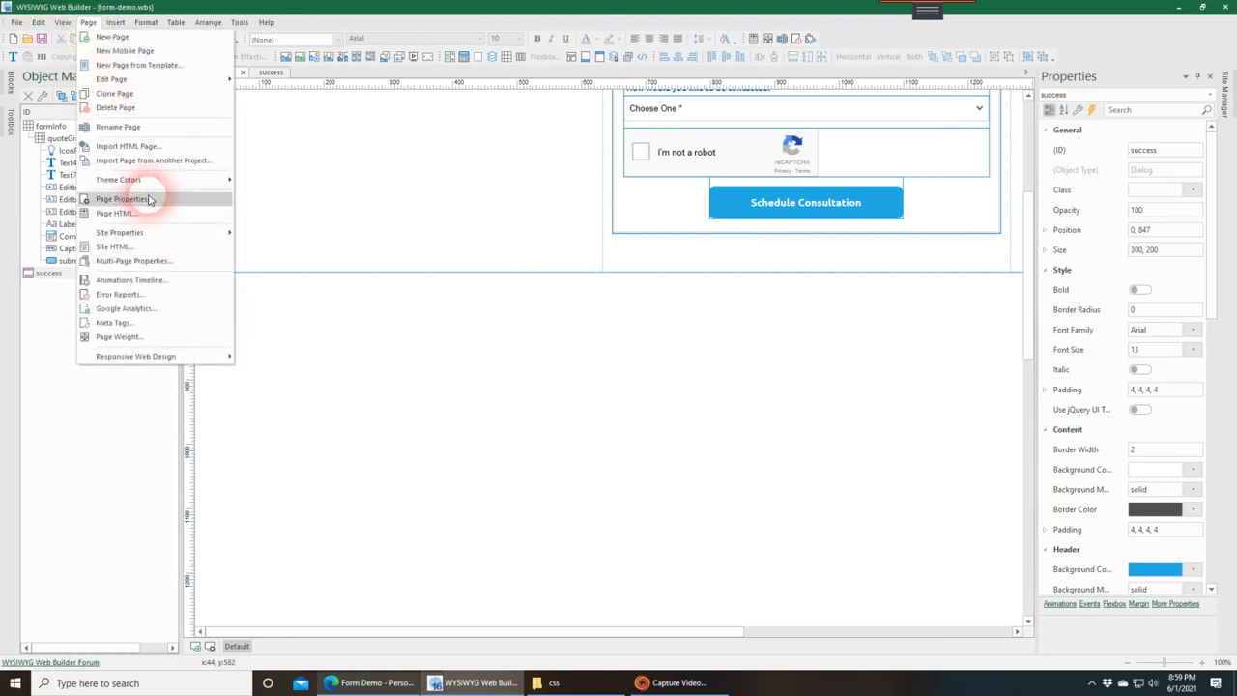
pyautogui.click(150, 199)
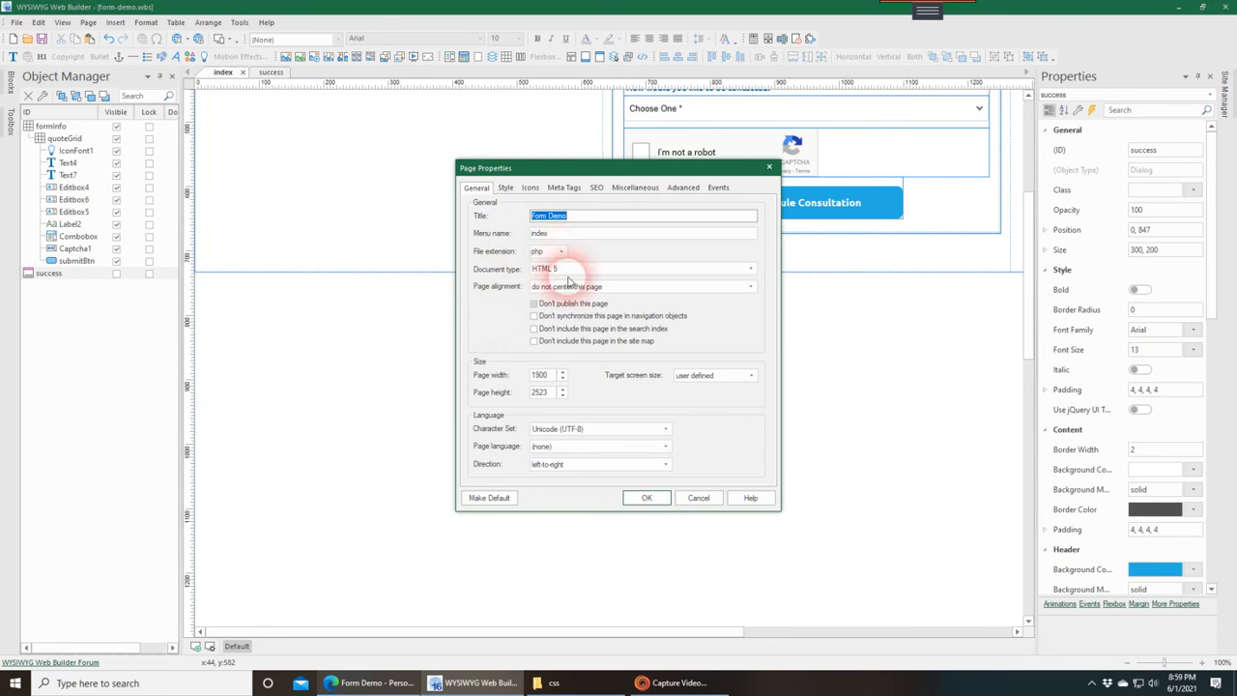
pyautogui.click(646, 498)
# Switch to the published Form Demo page in Edge, complete the reCAPTCHA and try to submit the form empty
pyautogui.click(363, 682)
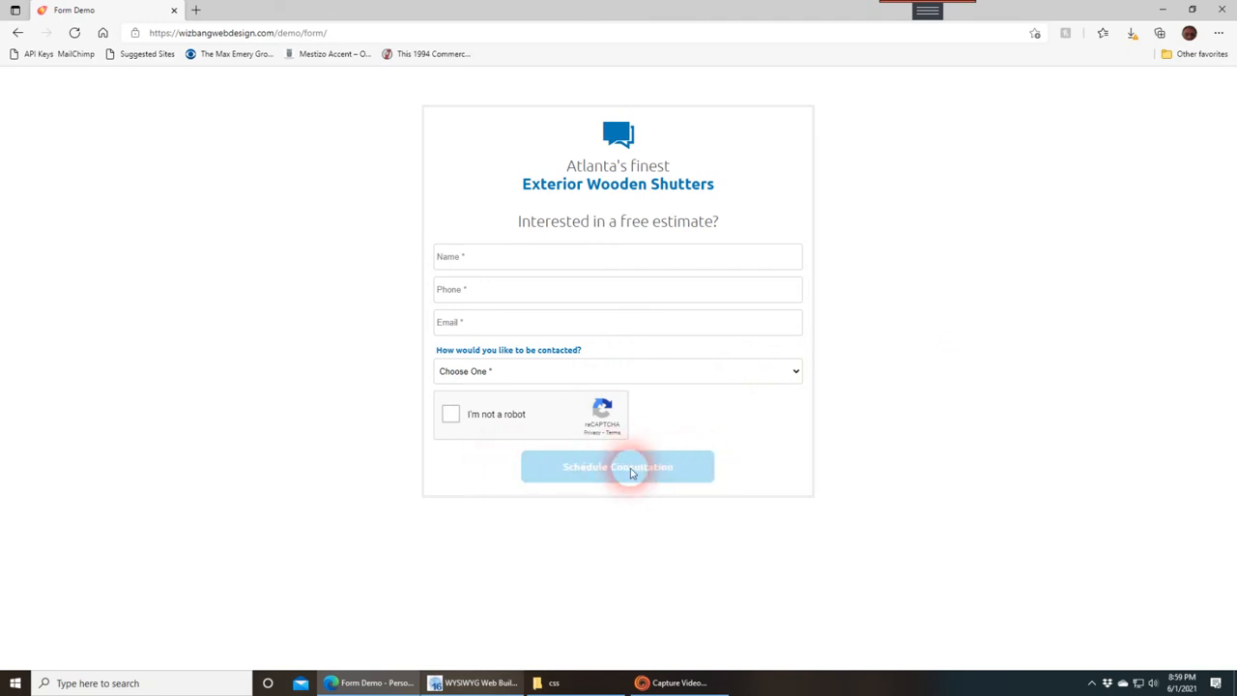
pyautogui.click(450, 414)
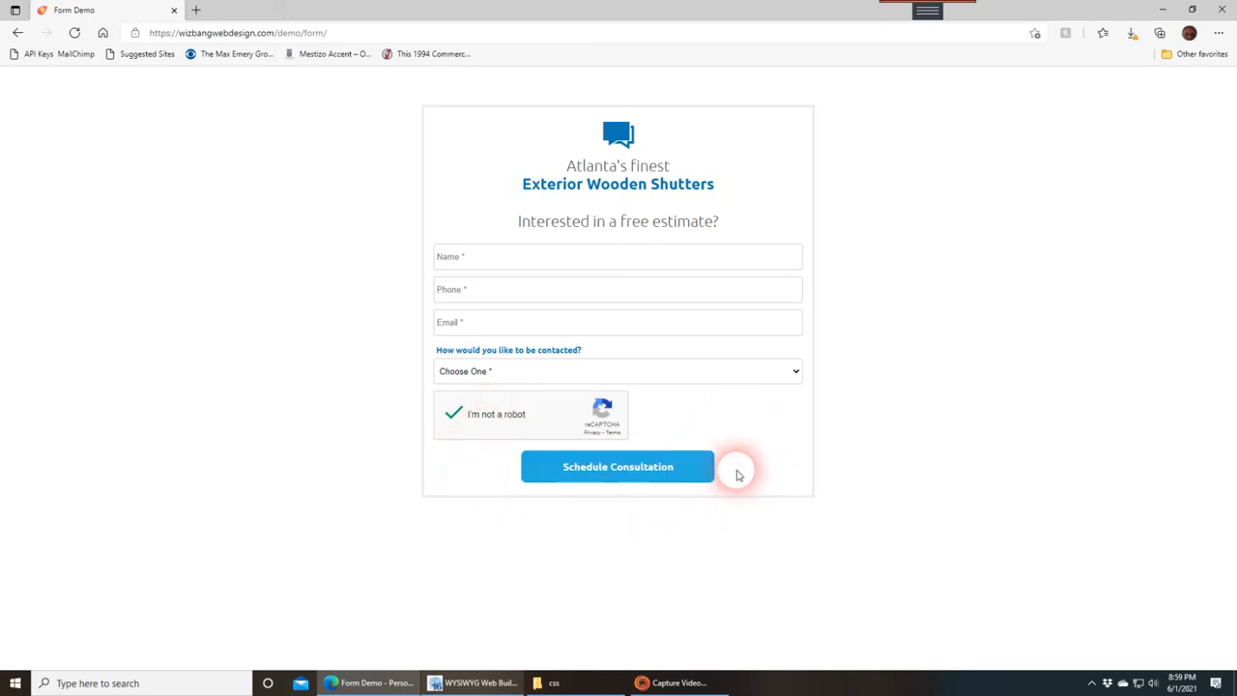
pyautogui.click(649, 468)
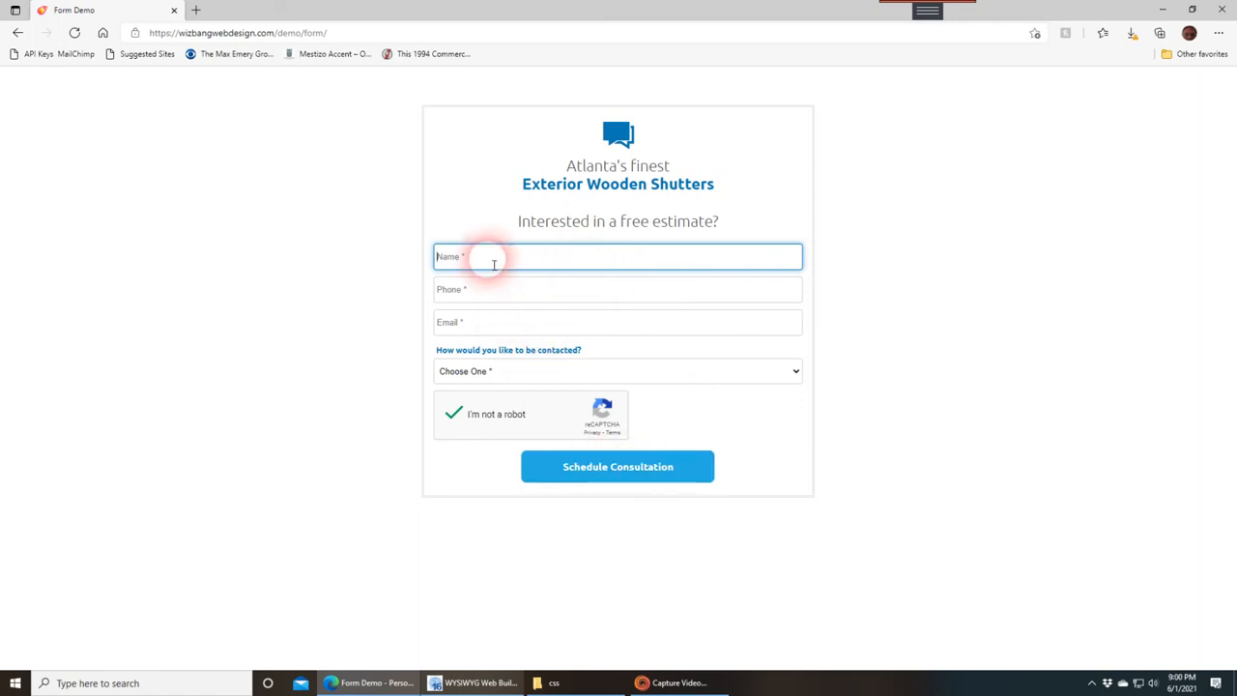
# Fill in the name, phone and email fields of the form and choose Email as the contact method
pyautogui.write('Ron')
pyautogui.press('Tab')
pyautogui.write('770')
pyautogui.press('Tab')
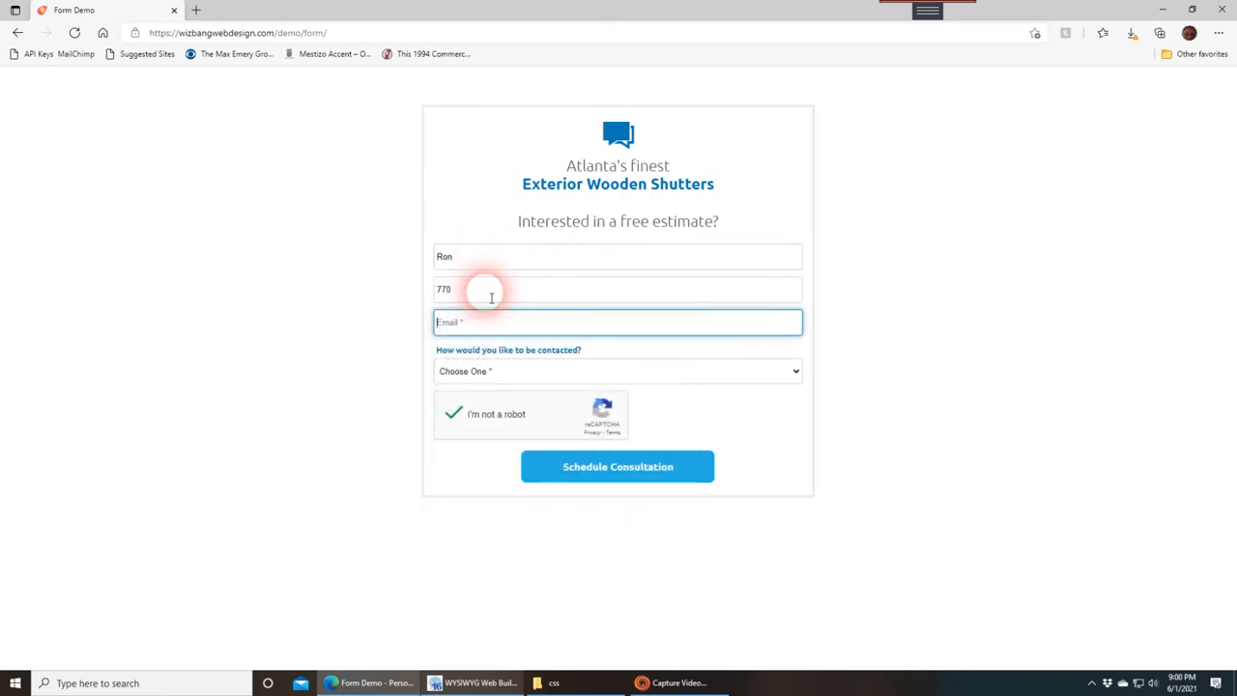
pyautogui.write('info')
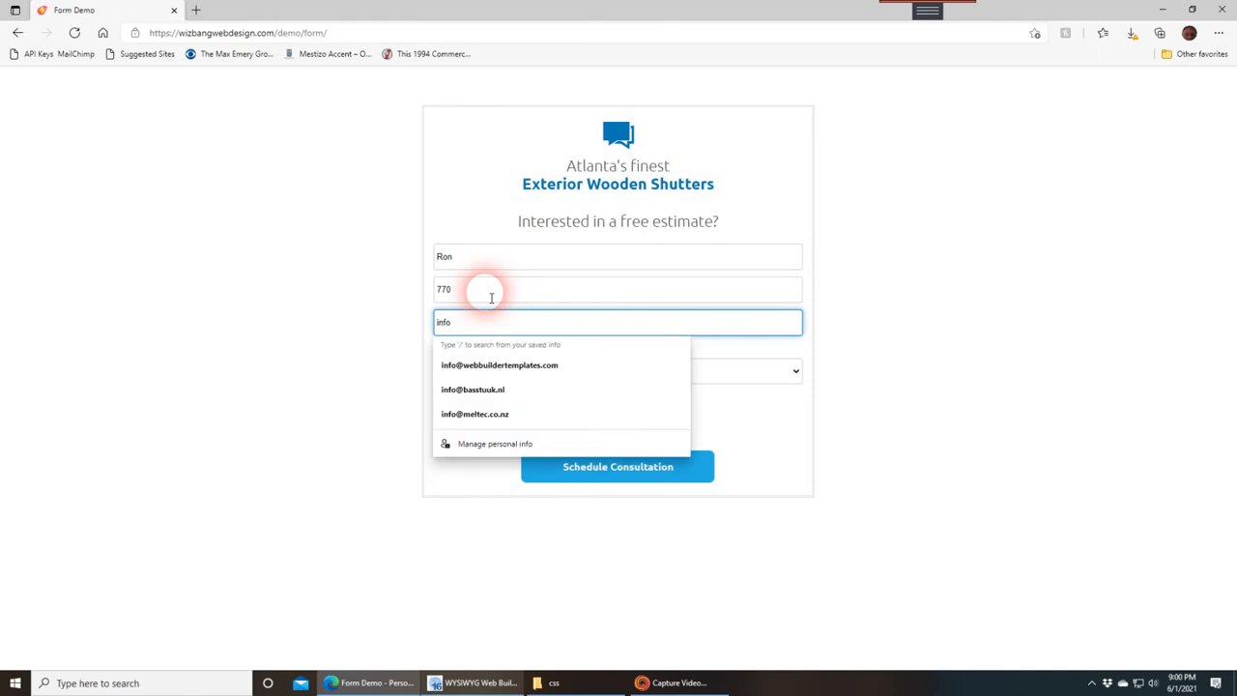
pyautogui.press('Down')
pyautogui.press('Tab')
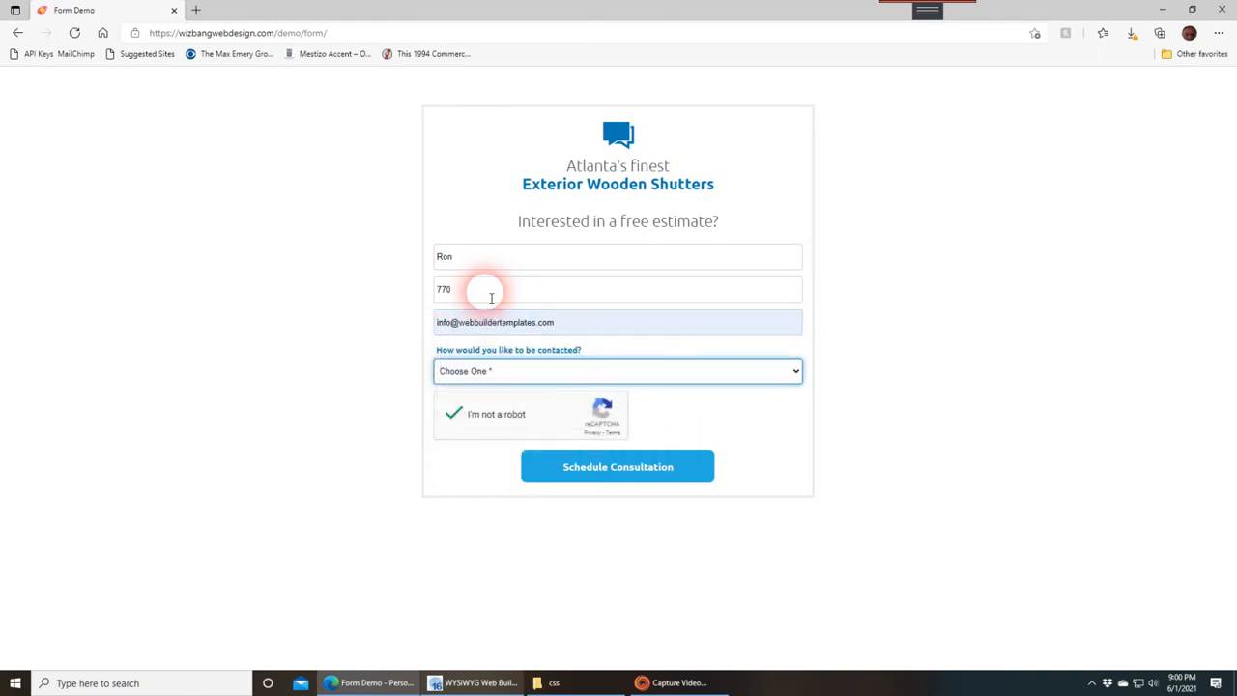
pyautogui.click(536, 381)
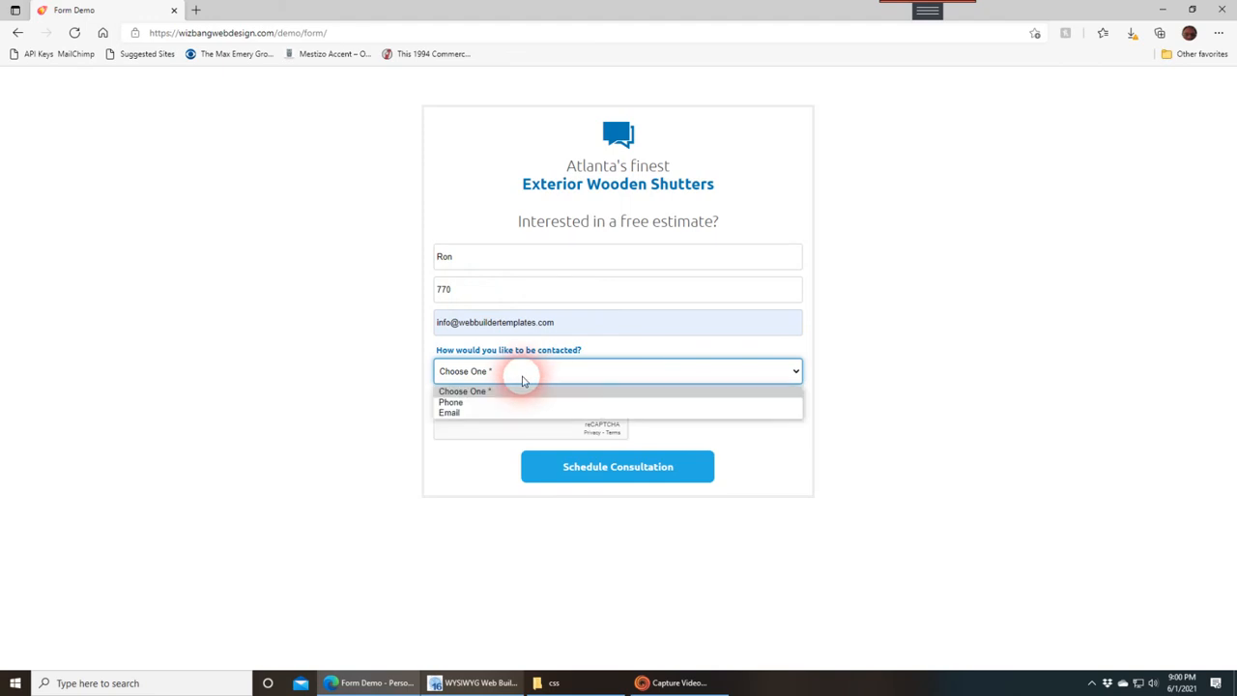
pyautogui.click(483, 416)
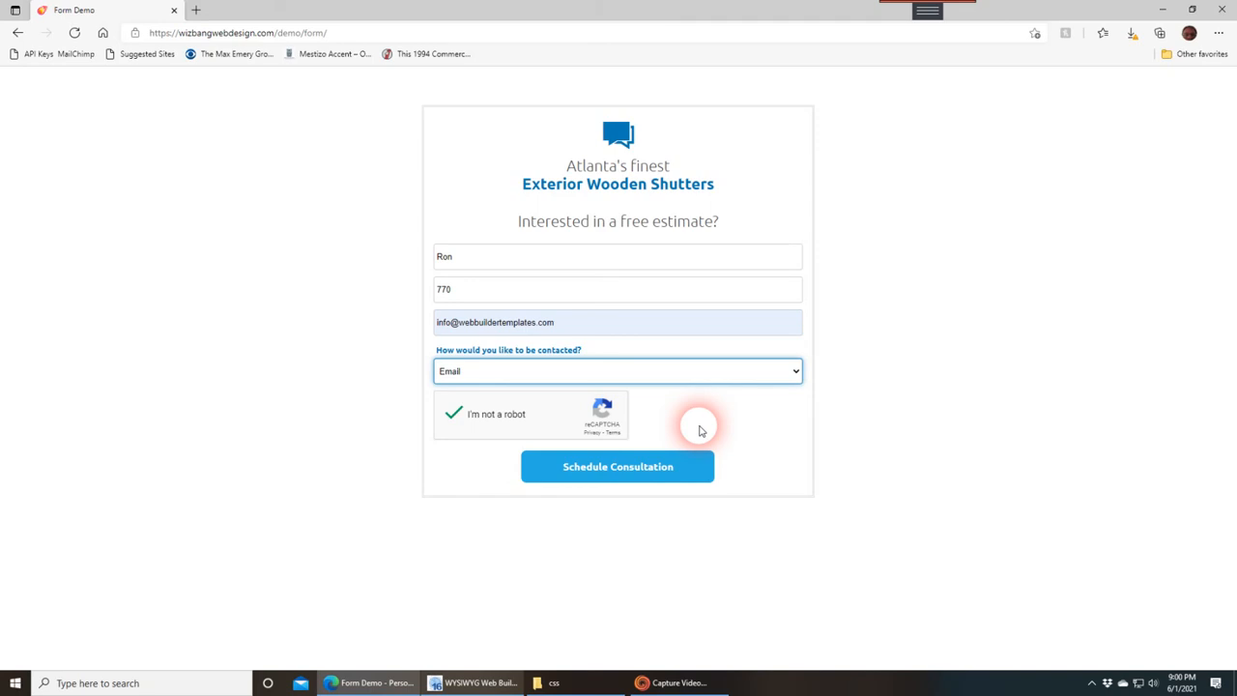
# Submit the completed consultation request and close the success dialog
pyautogui.click(613, 474)
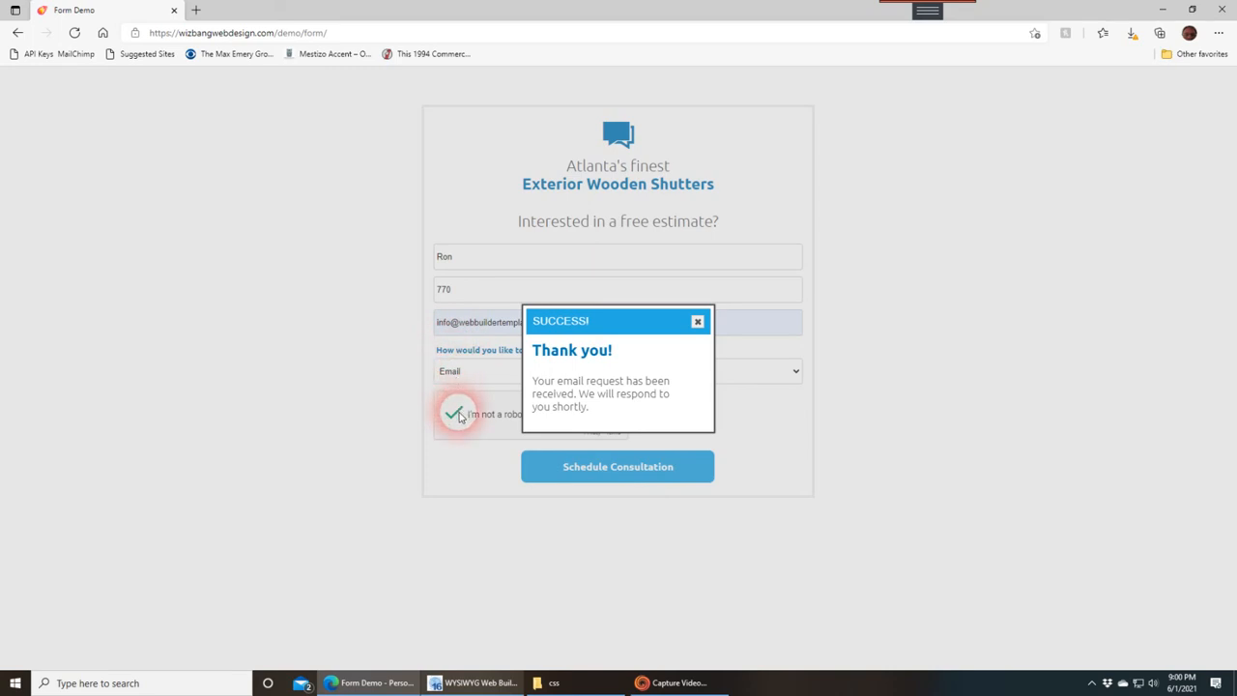
pyautogui.click(701, 323)
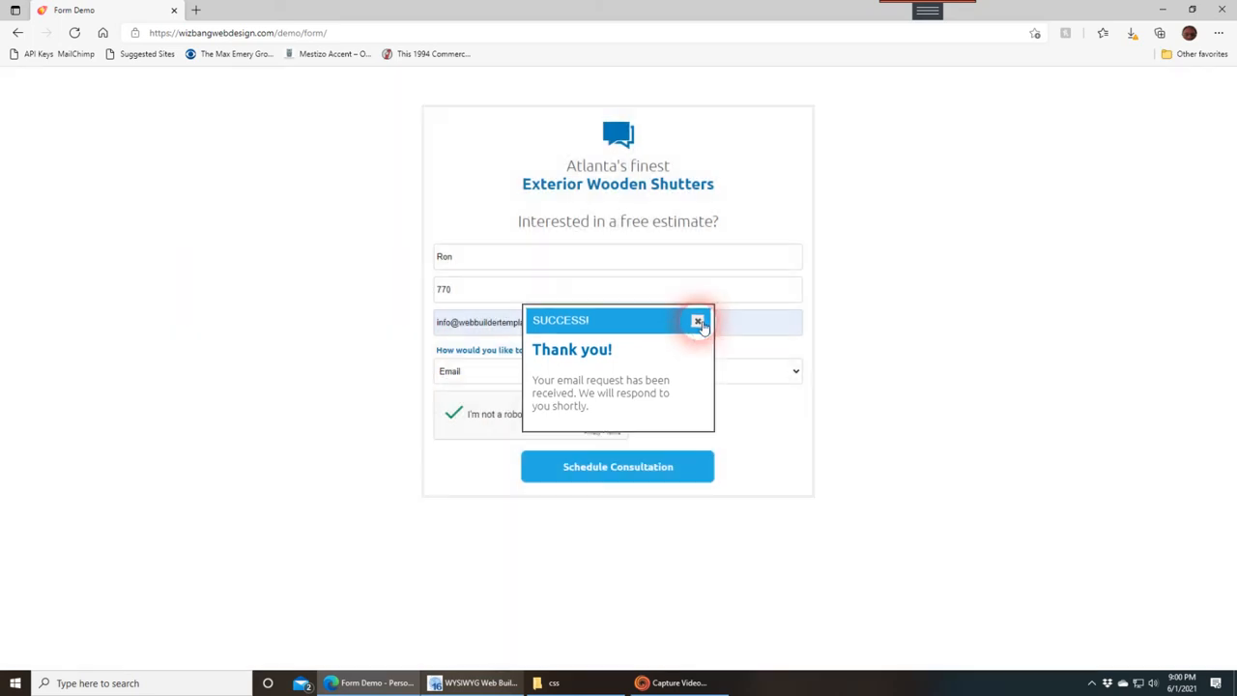